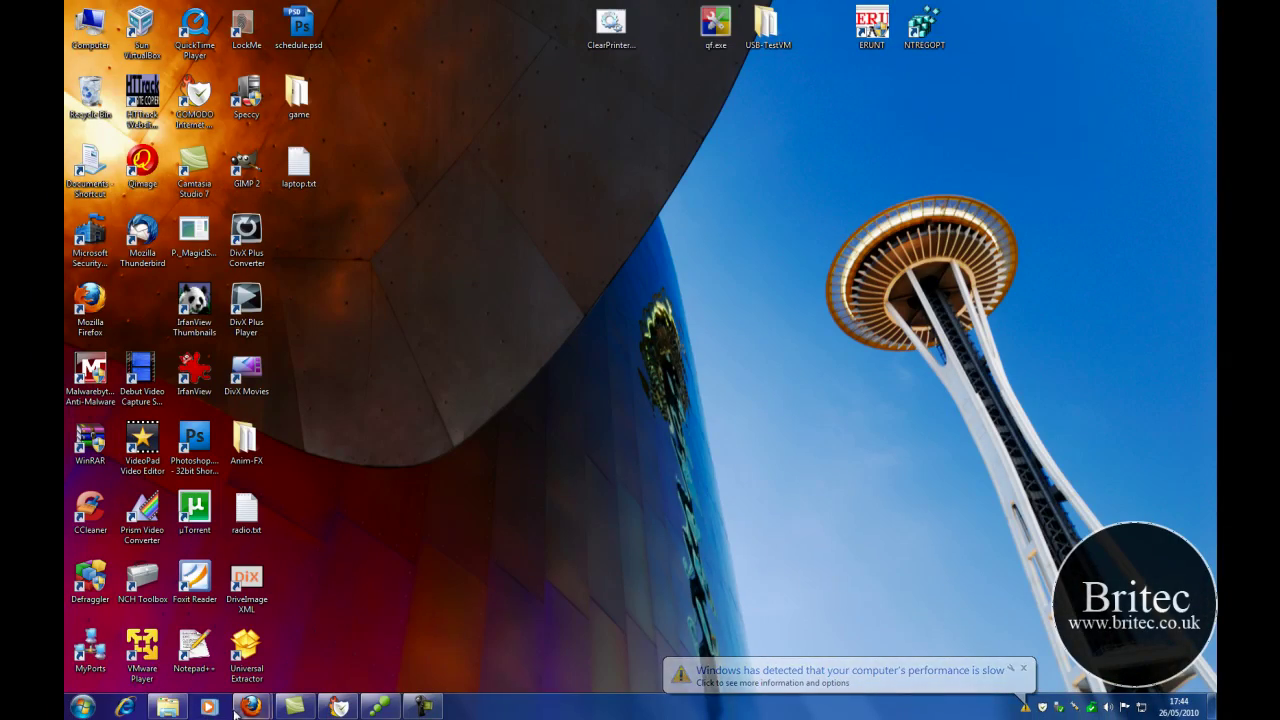
Bring the CDBurnerXP page forward, then advance Setup Capture from Welcome to Ready to Prescan
left_click(328, 625)
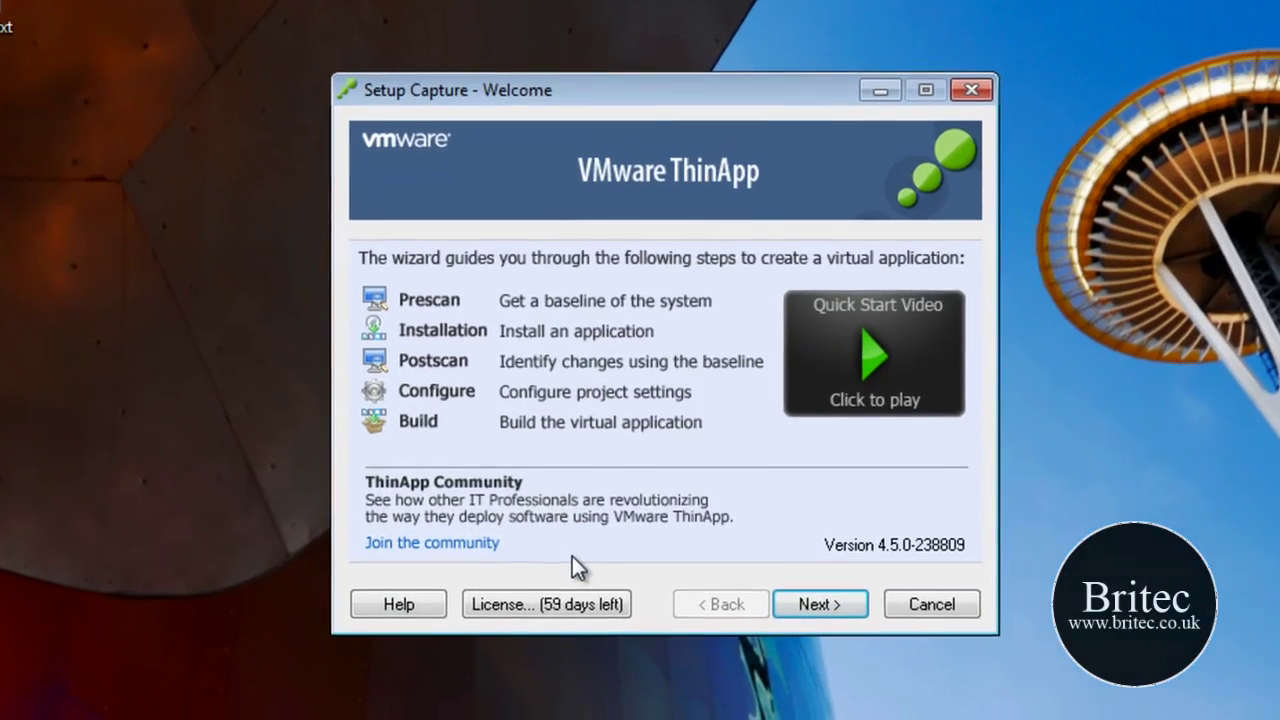
left_click(819, 605)
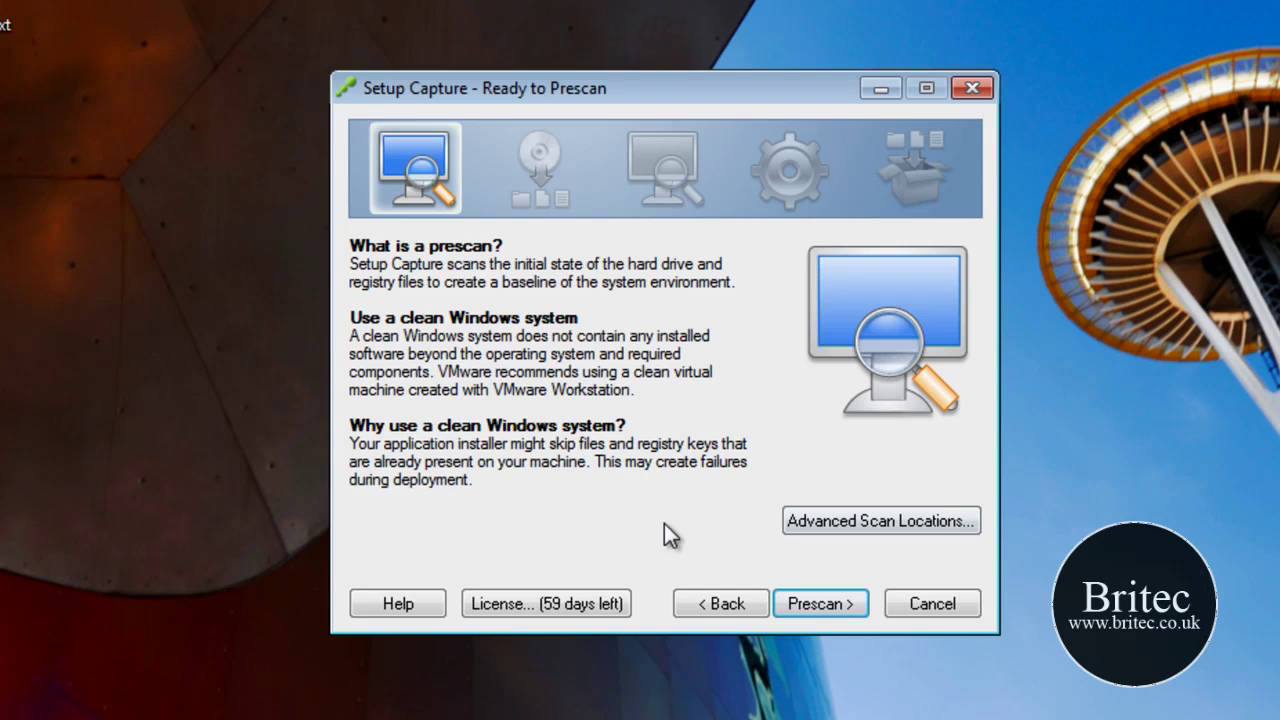
Run the baseline prescan and continue past its two registry-query warnings
left_click(819, 607)
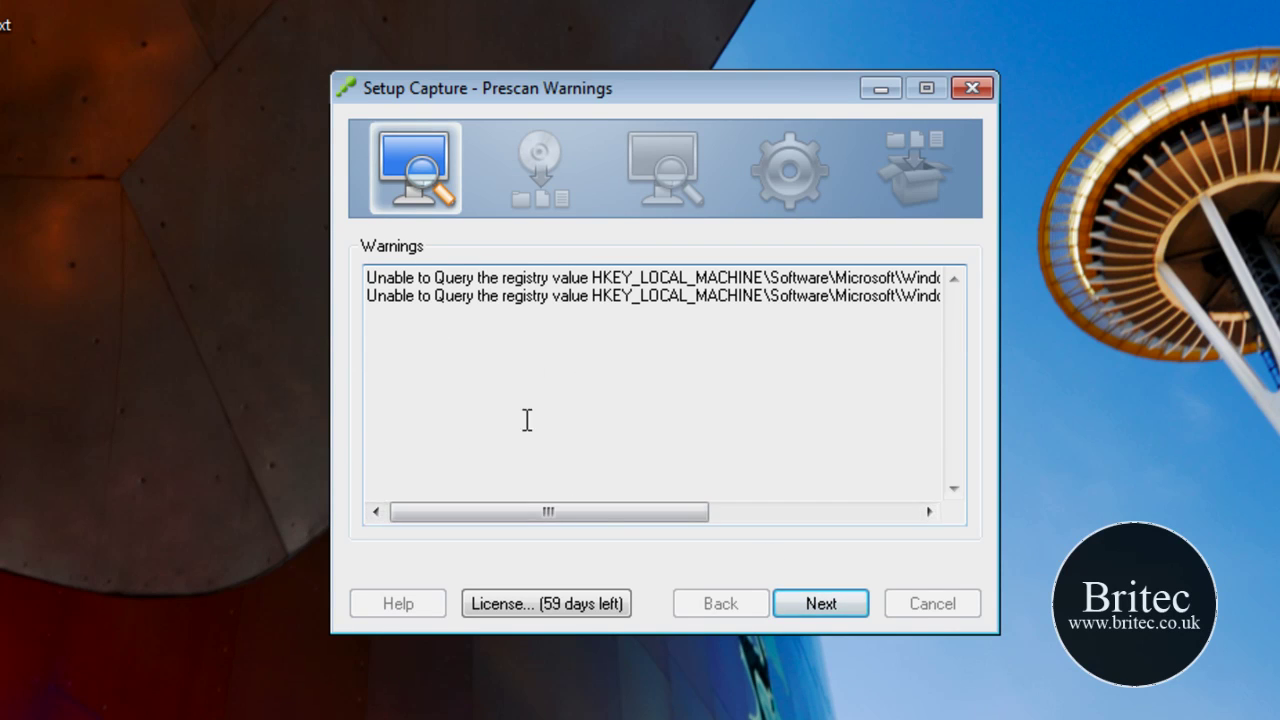
left_click(790, 606)
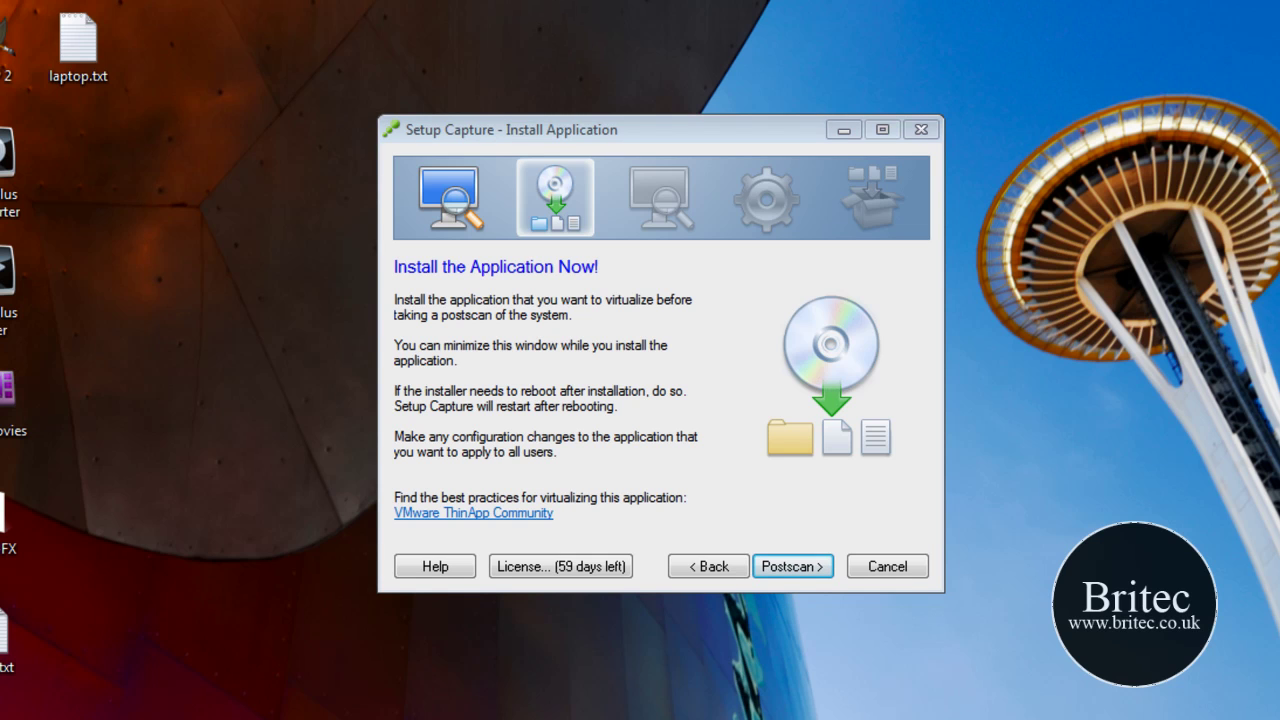
Decline the Comodo reminder and launch cdbxp_setup from the desktop, allowing the unverified publisher
left_click_drag(694, 37, 687, 91)
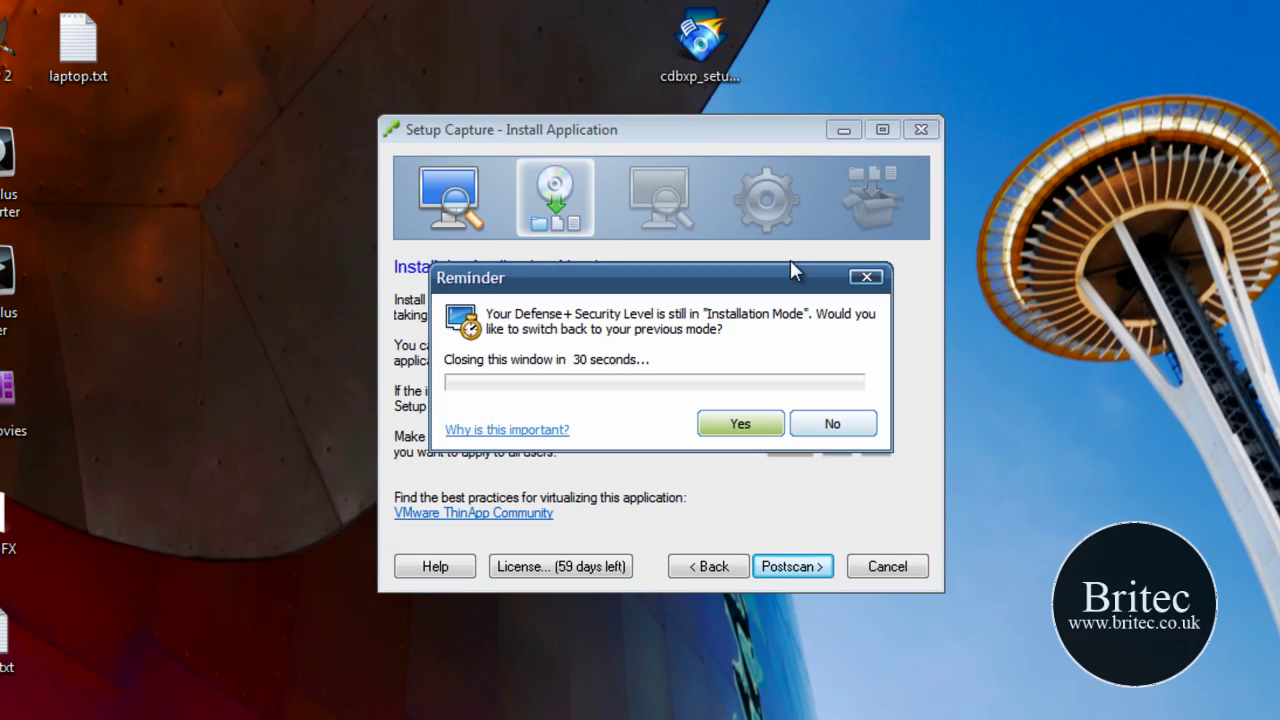
left_click(830, 423)
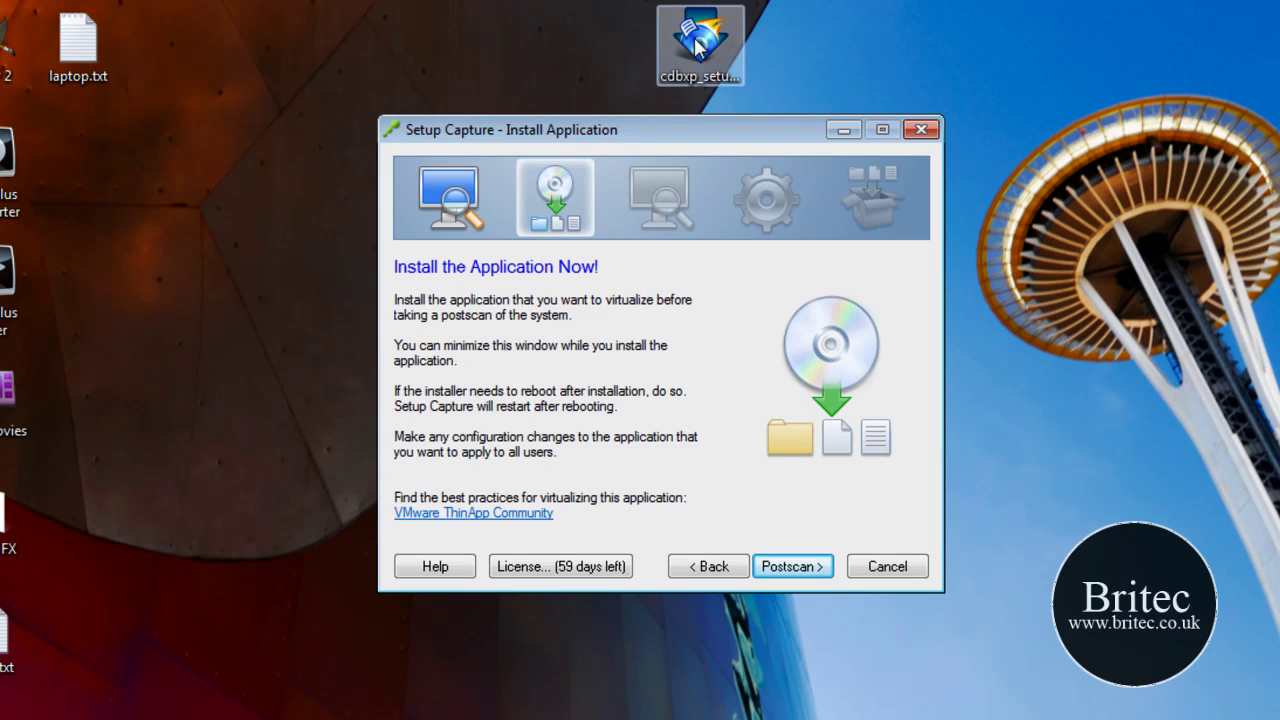
left_click(843, 130)
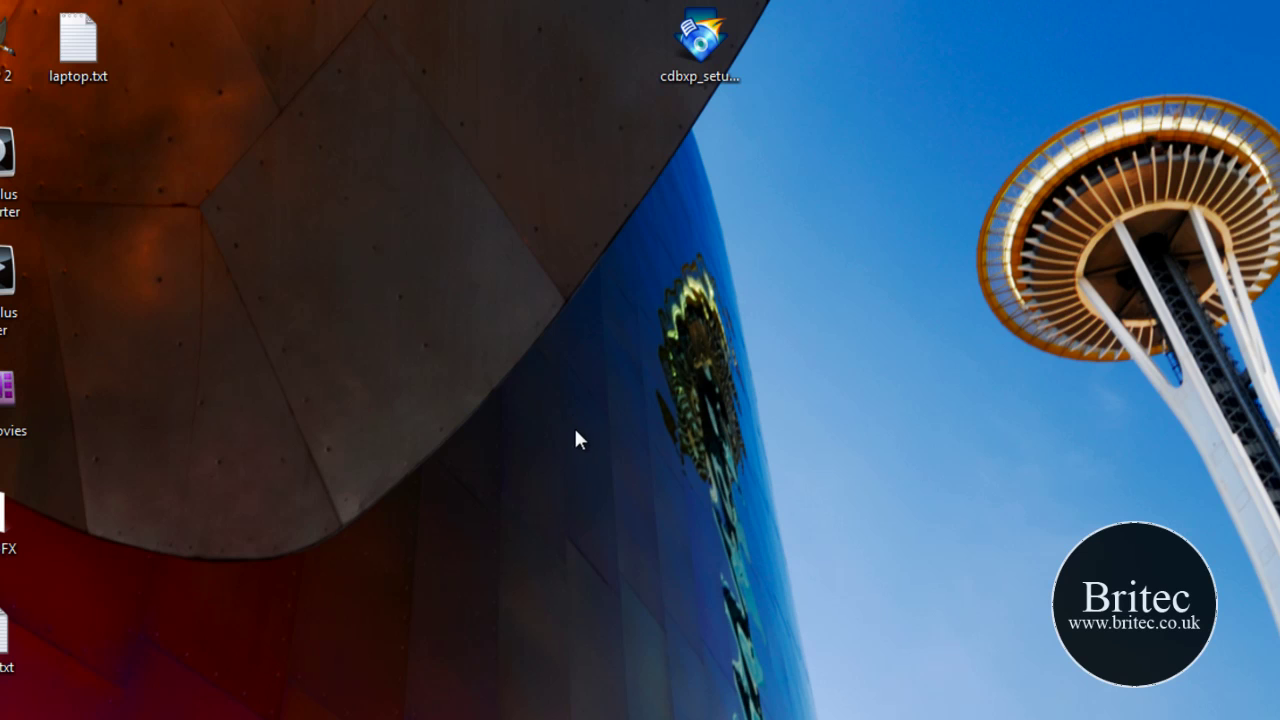
left_click_drag(731, 82, 774, 295)
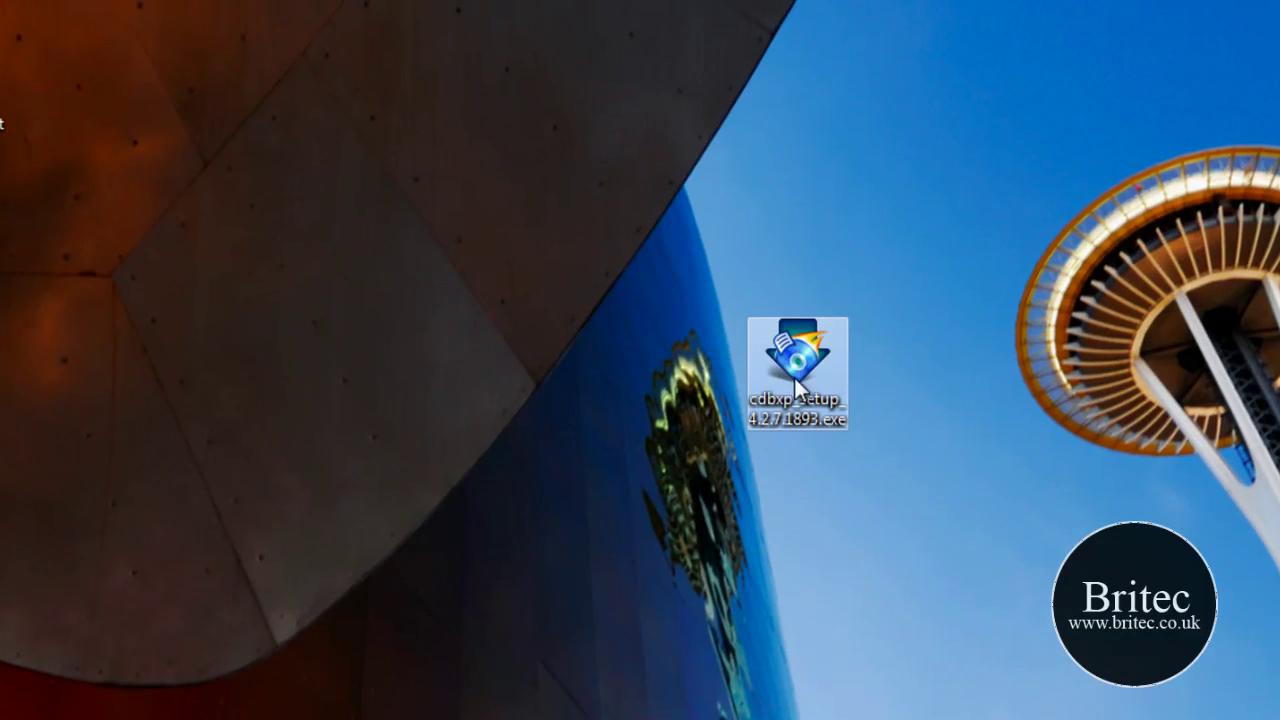
double_click(797, 385)
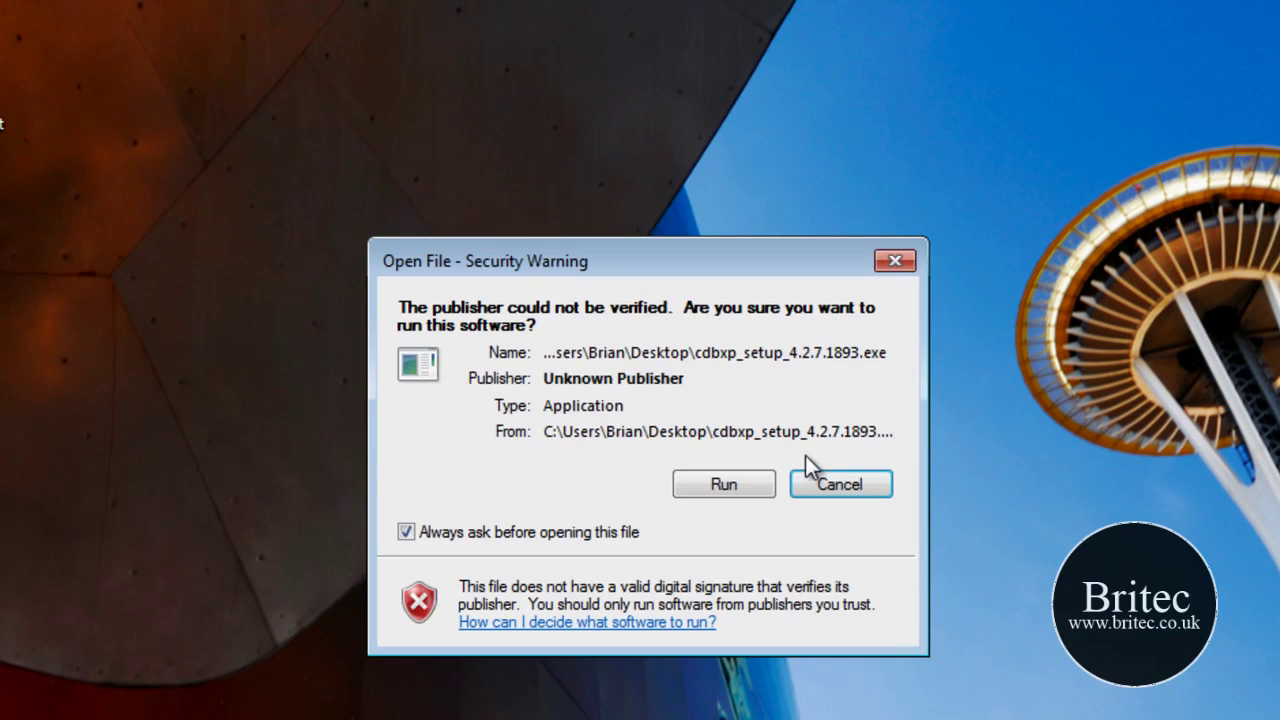
left_click(728, 487)
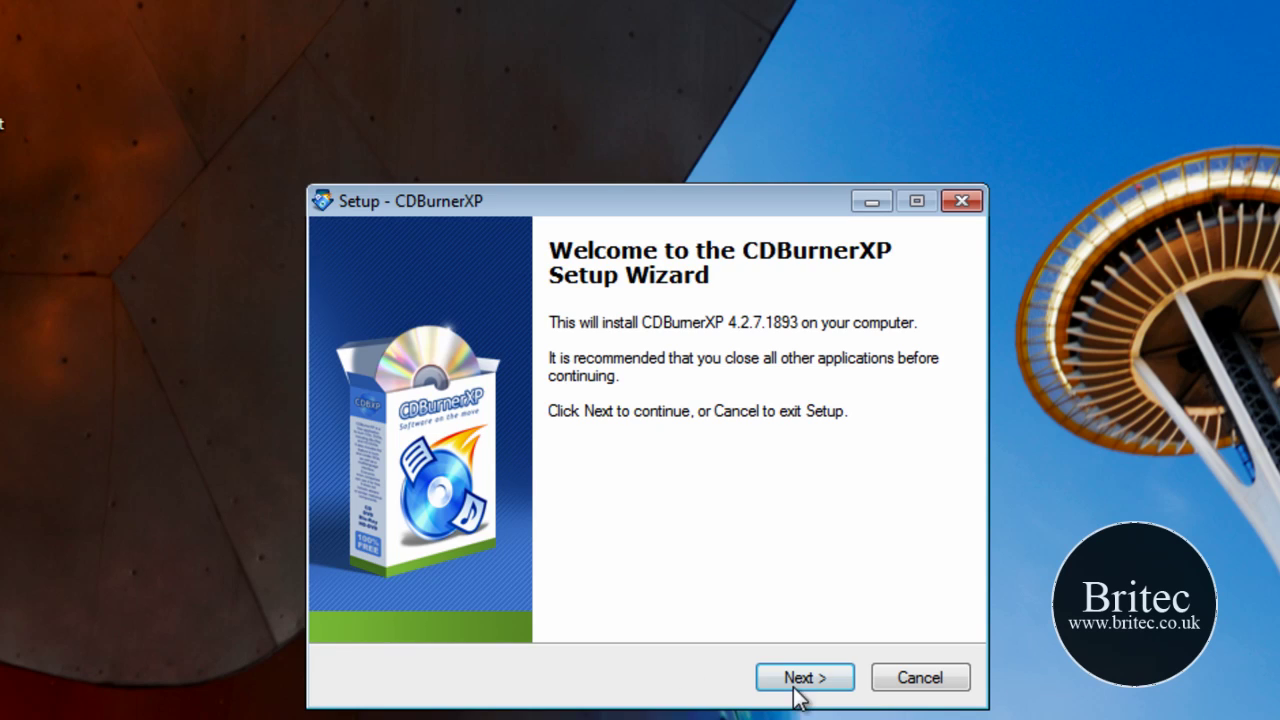
Accept the CDBurnerXP license agreement and keep the default destination folder
left_click(800, 680)
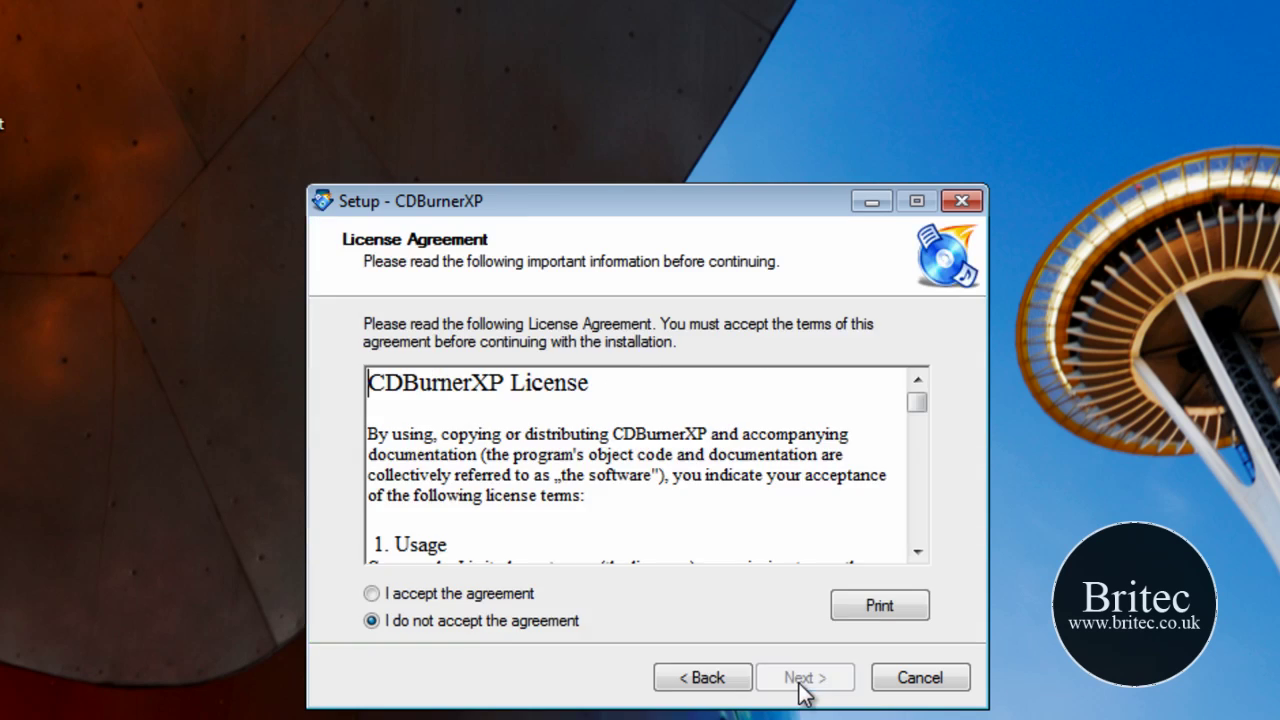
left_click(484, 597)
left_click(835, 688)
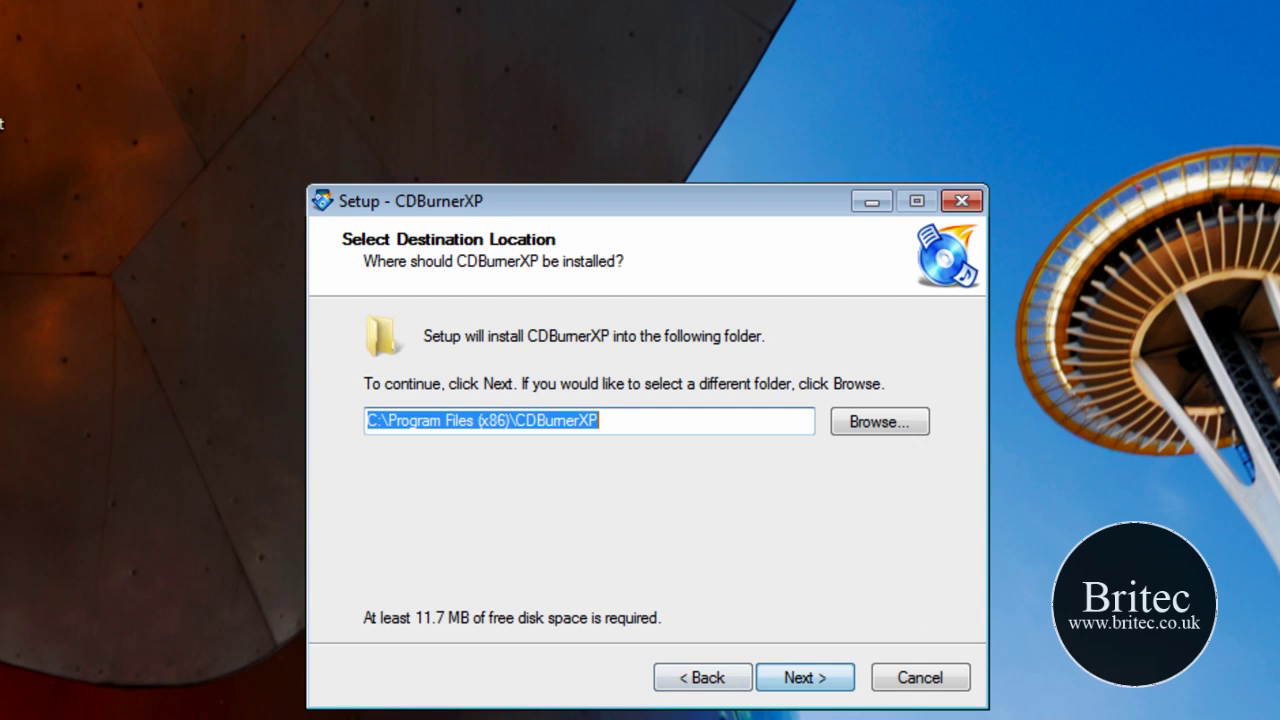
left_click(800, 680)
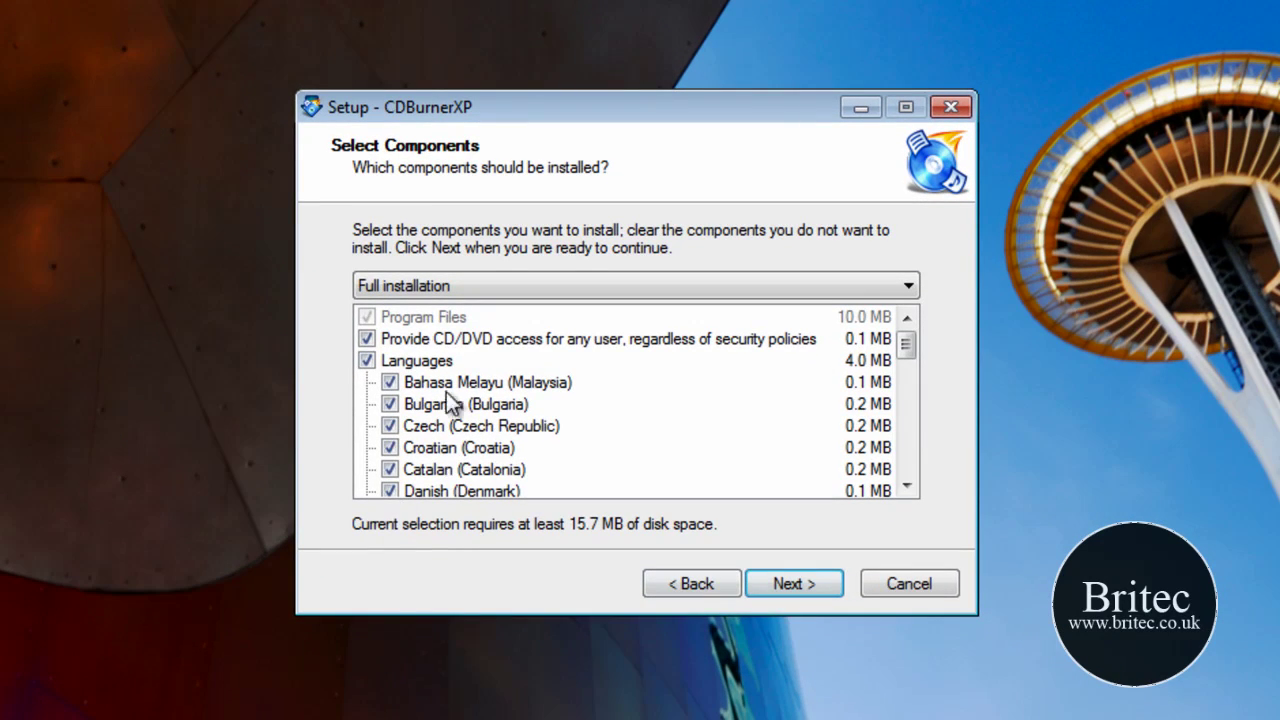
Exclude all language packs, keep the CDBurnerXP Start Menu folder, associate ISO files, and install
mouse_move(907, 343)
left_mouse_down()
mouse_move(913, 462)
mouse_move(923, 337)
left_mouse_up()
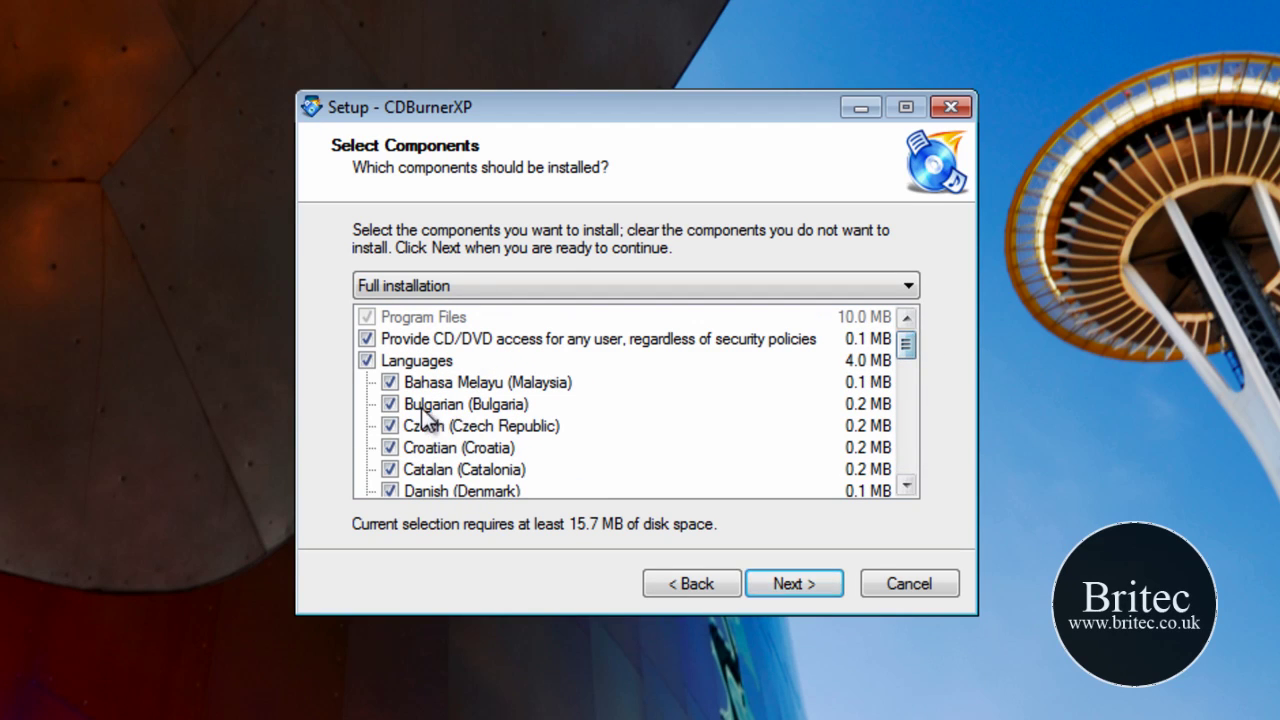
left_click(366, 361)
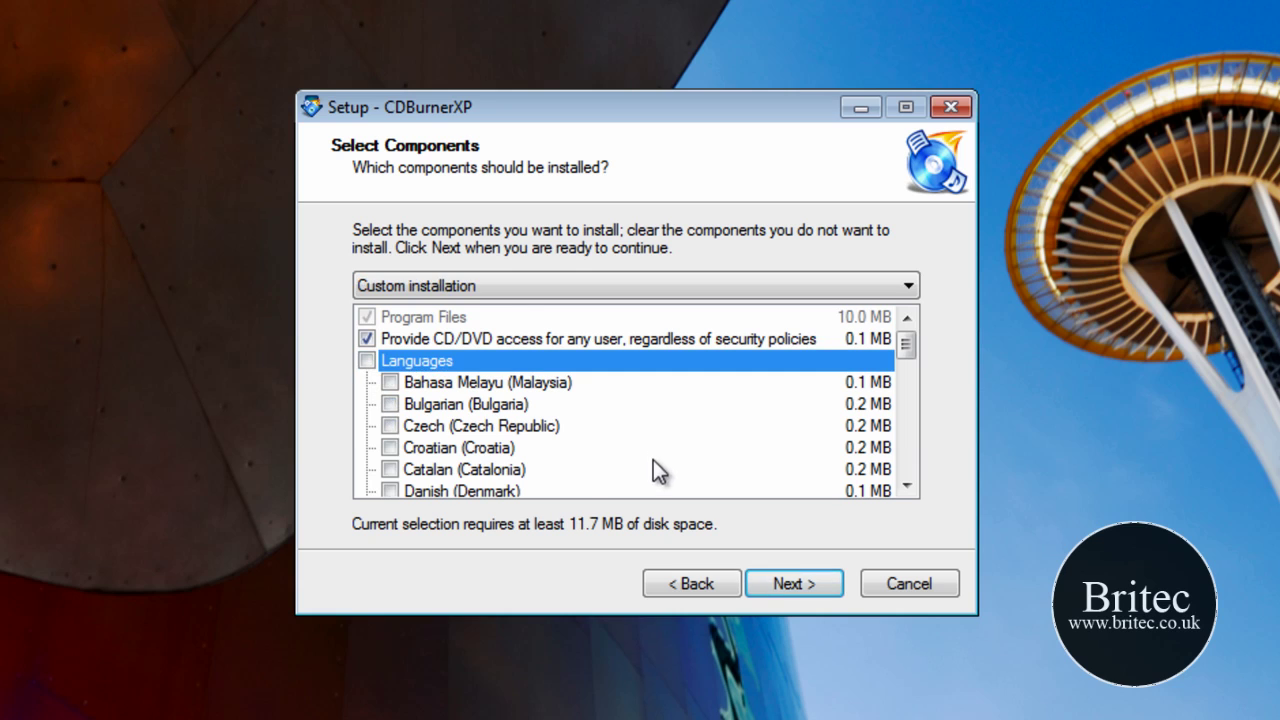
left_click(792, 582)
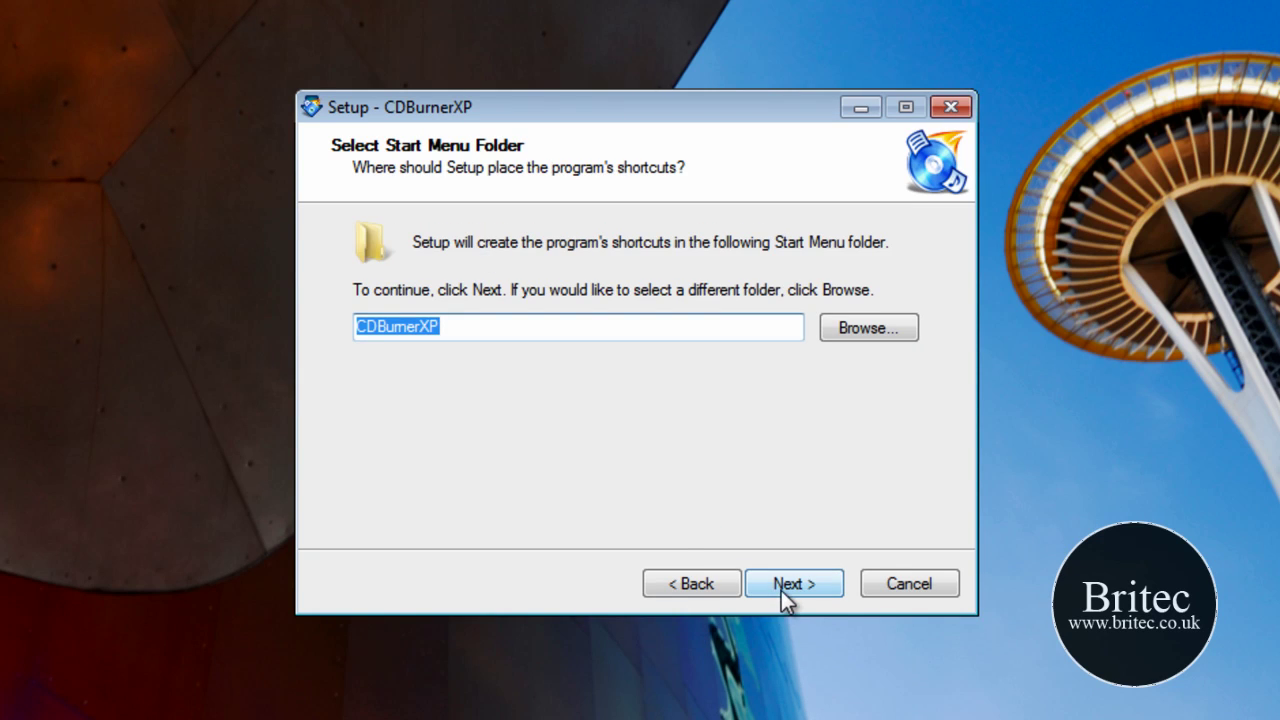
left_click(800, 585)
left_click(366, 494)
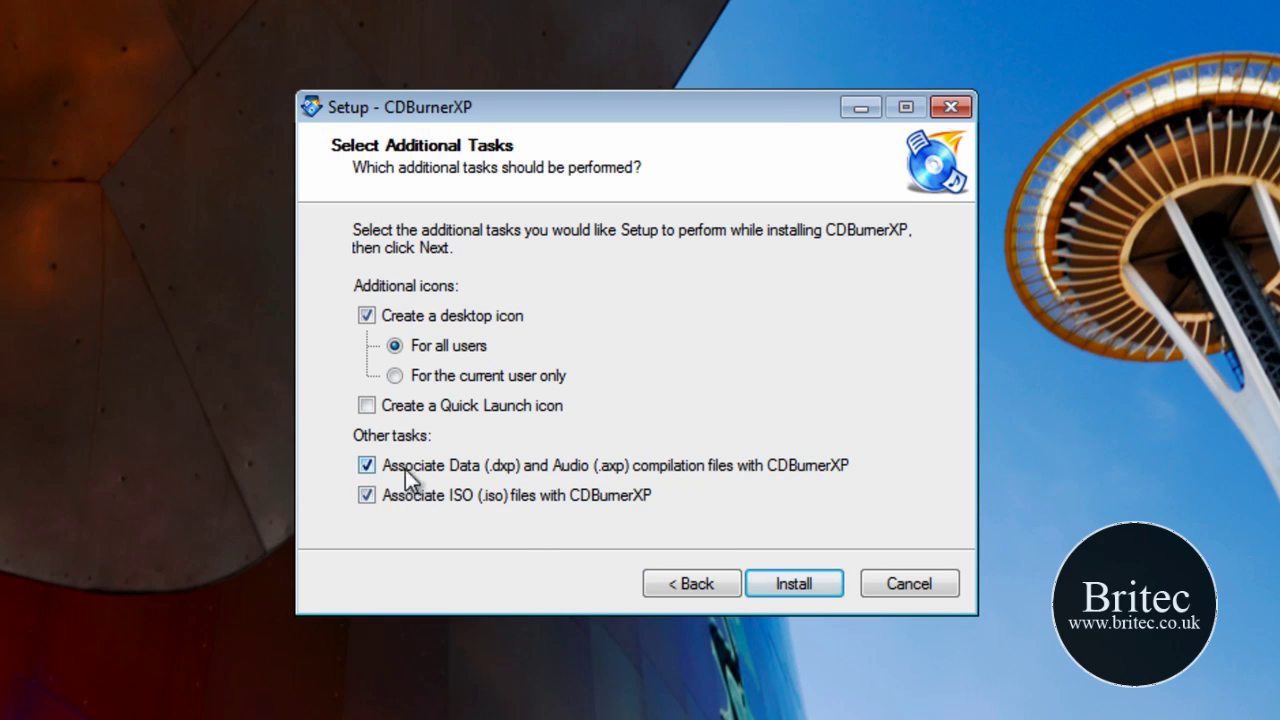
left_click(794, 592)
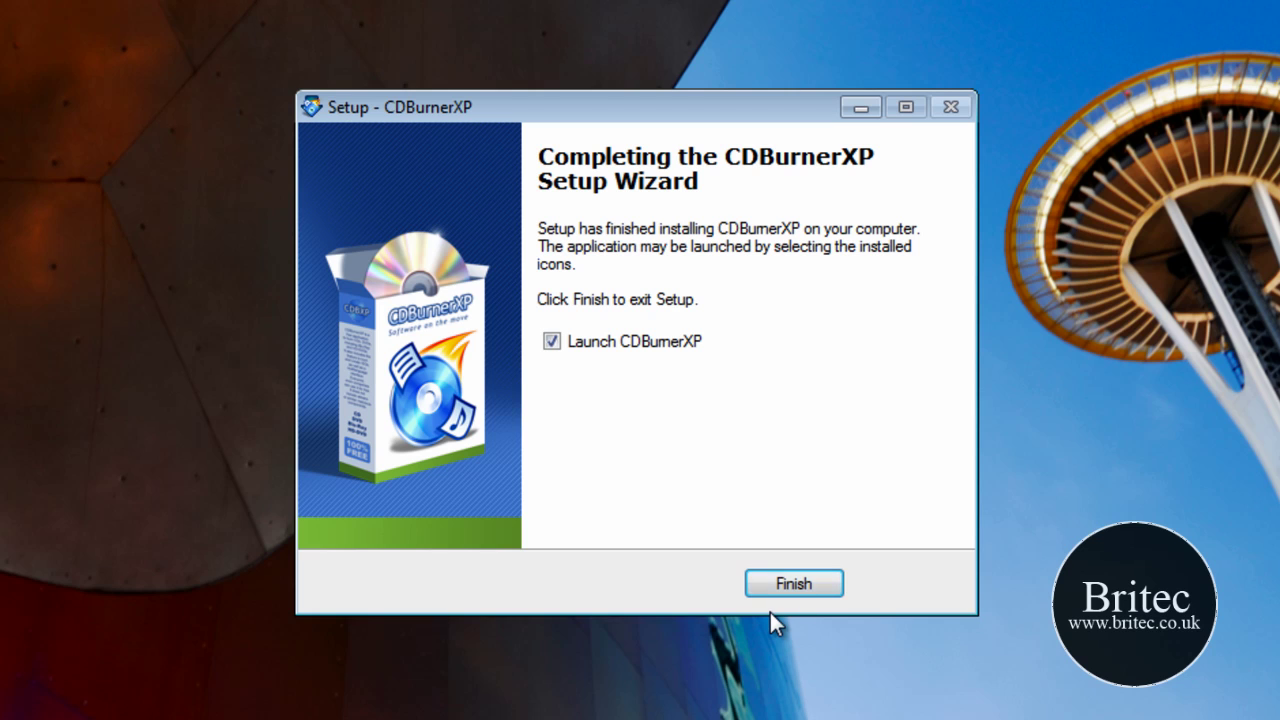
Close the installer without launching CDBurnerXP, then start the postscan, keeping future confirmation prompts
left_click(552, 341)
left_click(799, 584)
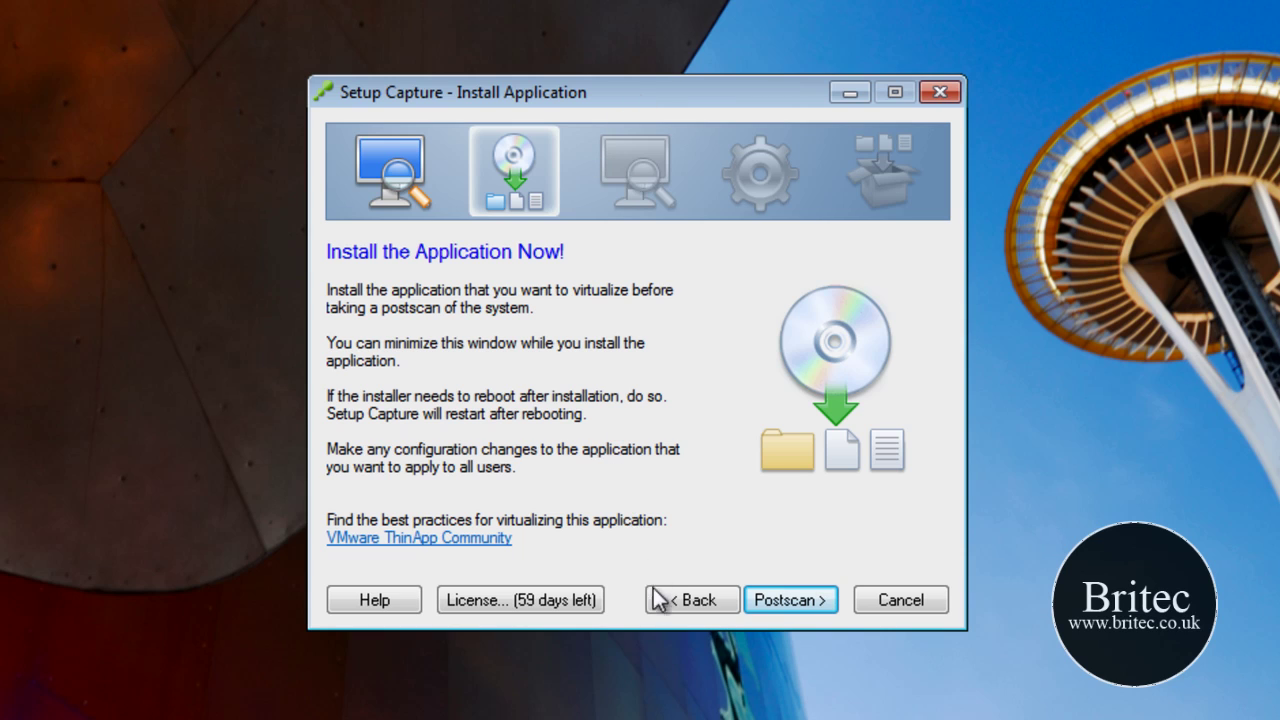
left_click(781, 600)
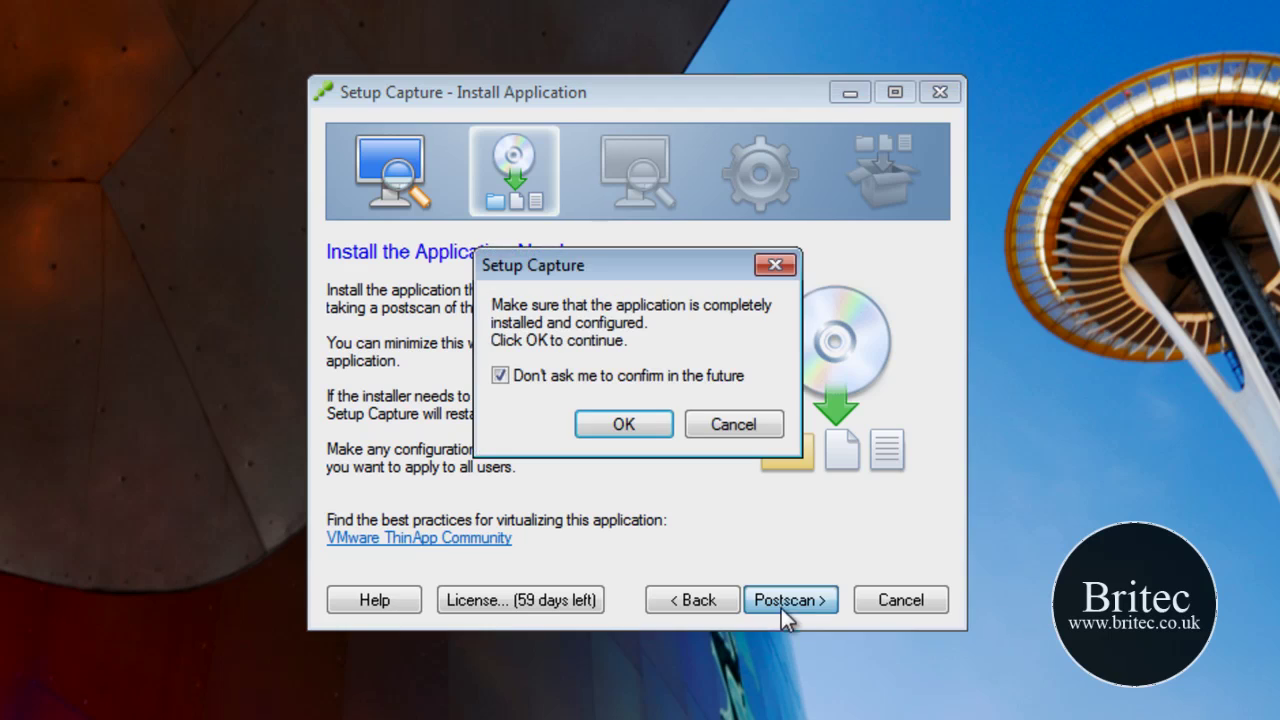
left_click(514, 380)
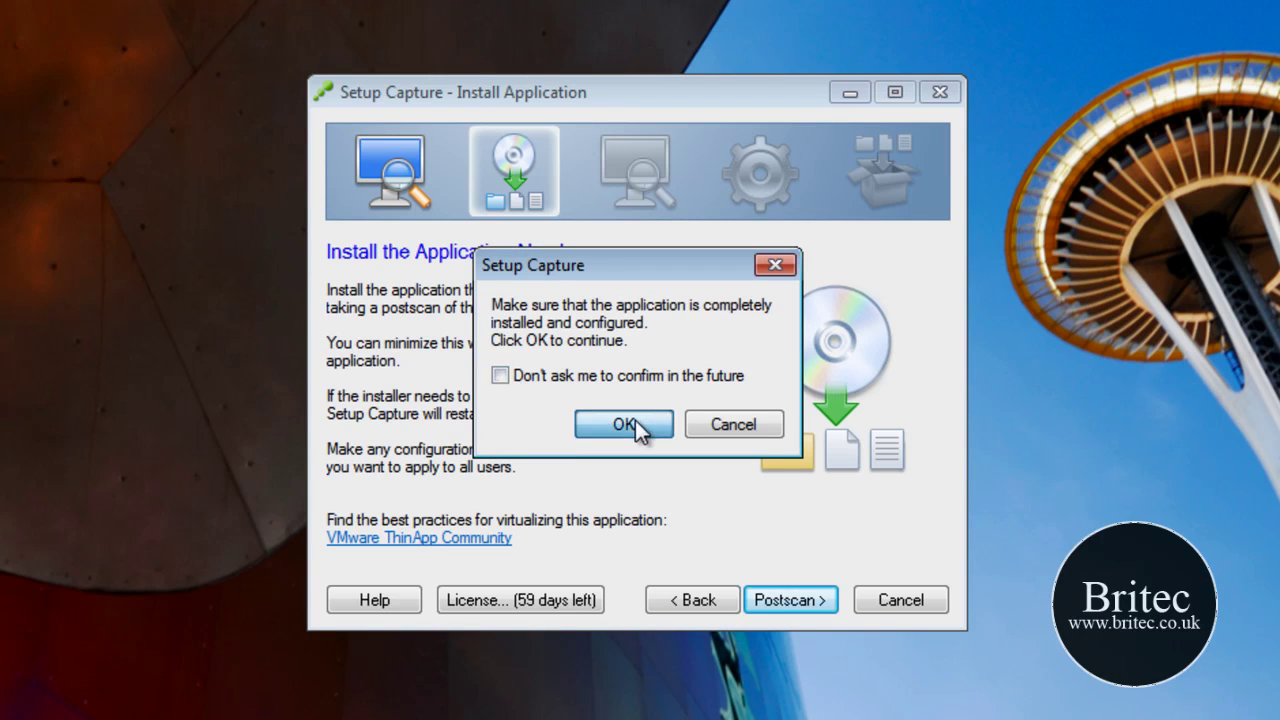
left_click(634, 422)
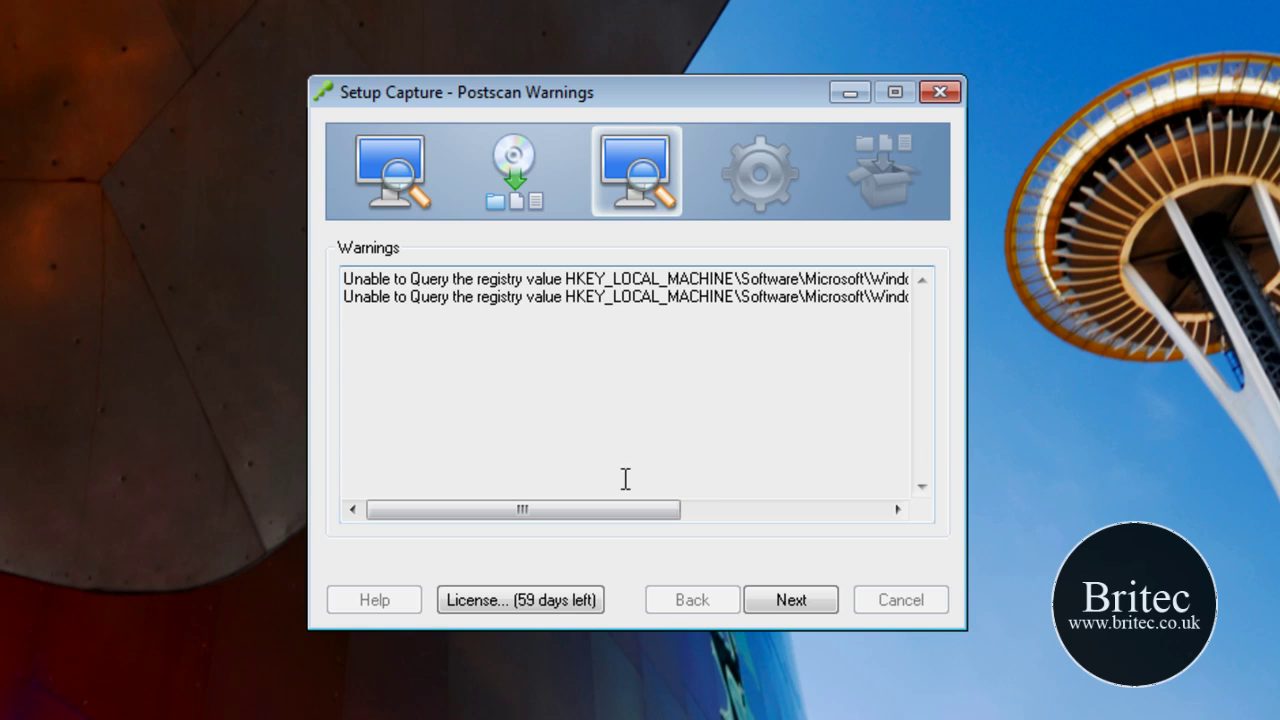
Untick Uninstall, setup, Forum, Homepage, Online Help and License entry points, leaving CDBurnerXP.exe
left_click(803, 608)
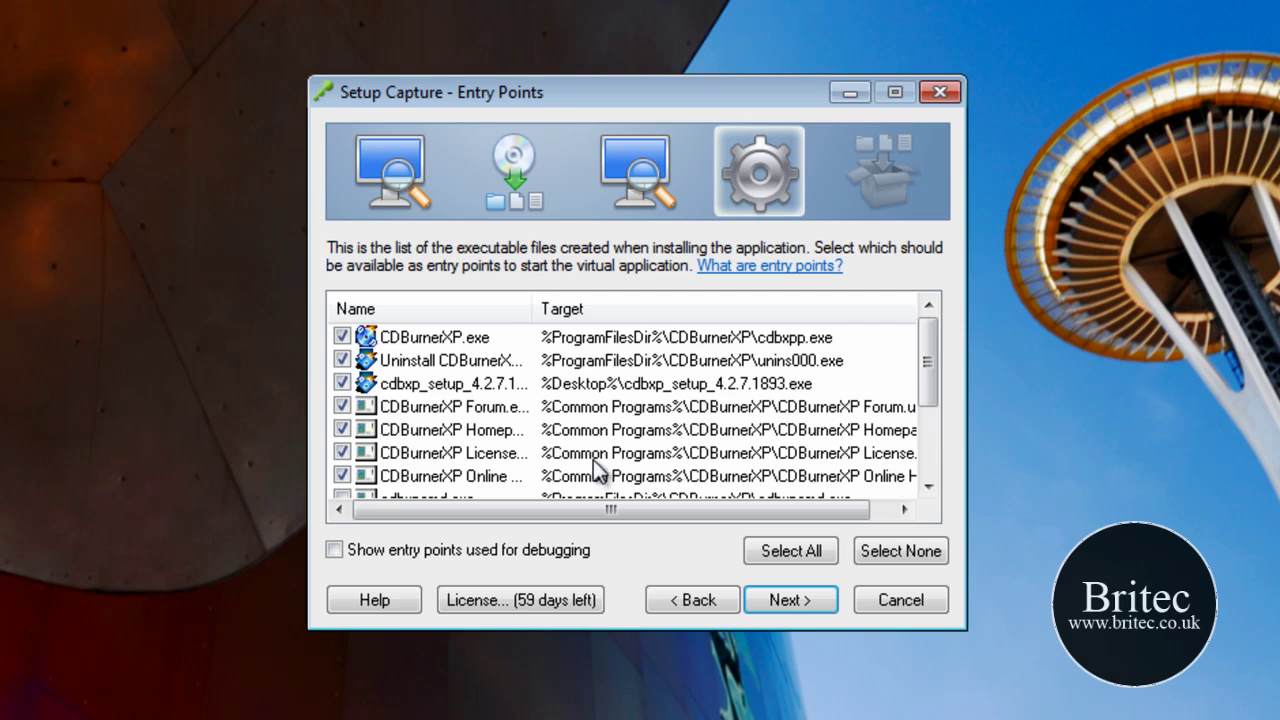
mouse_move(931, 349)
left_mouse_down()
mouse_move(931, 434)
mouse_move(932, 358)
left_mouse_up()
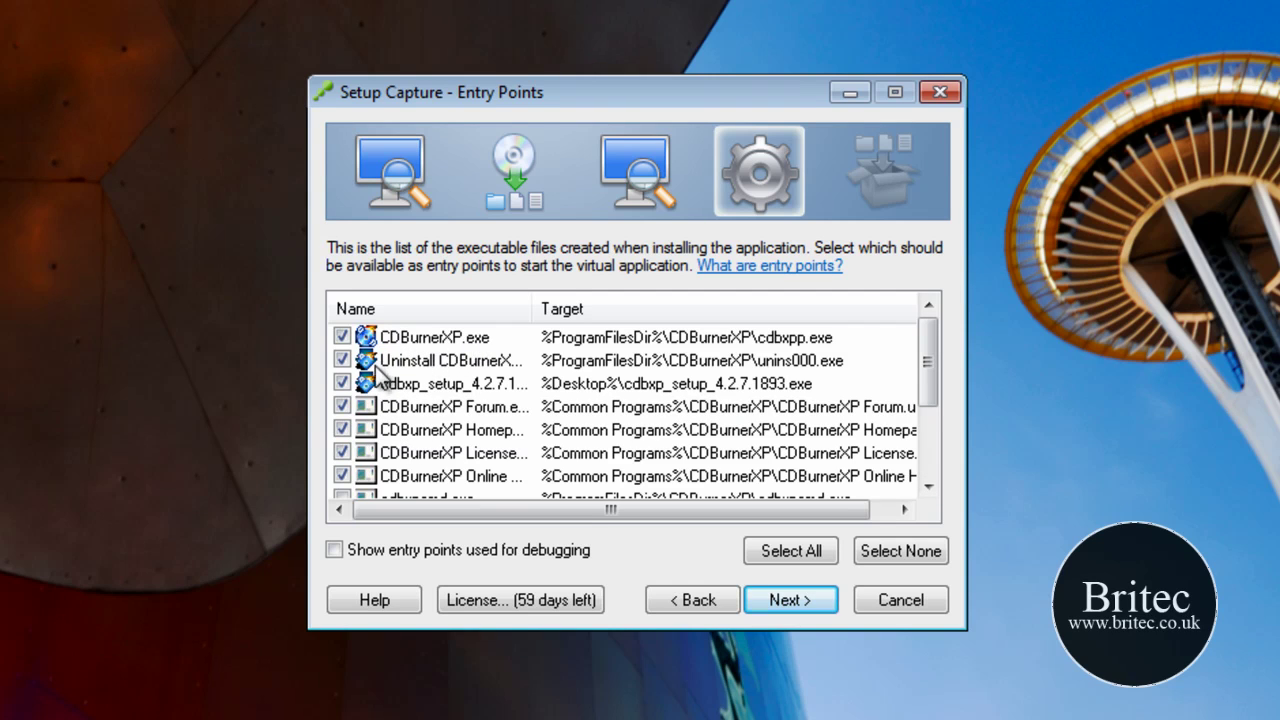
left_click(342, 360)
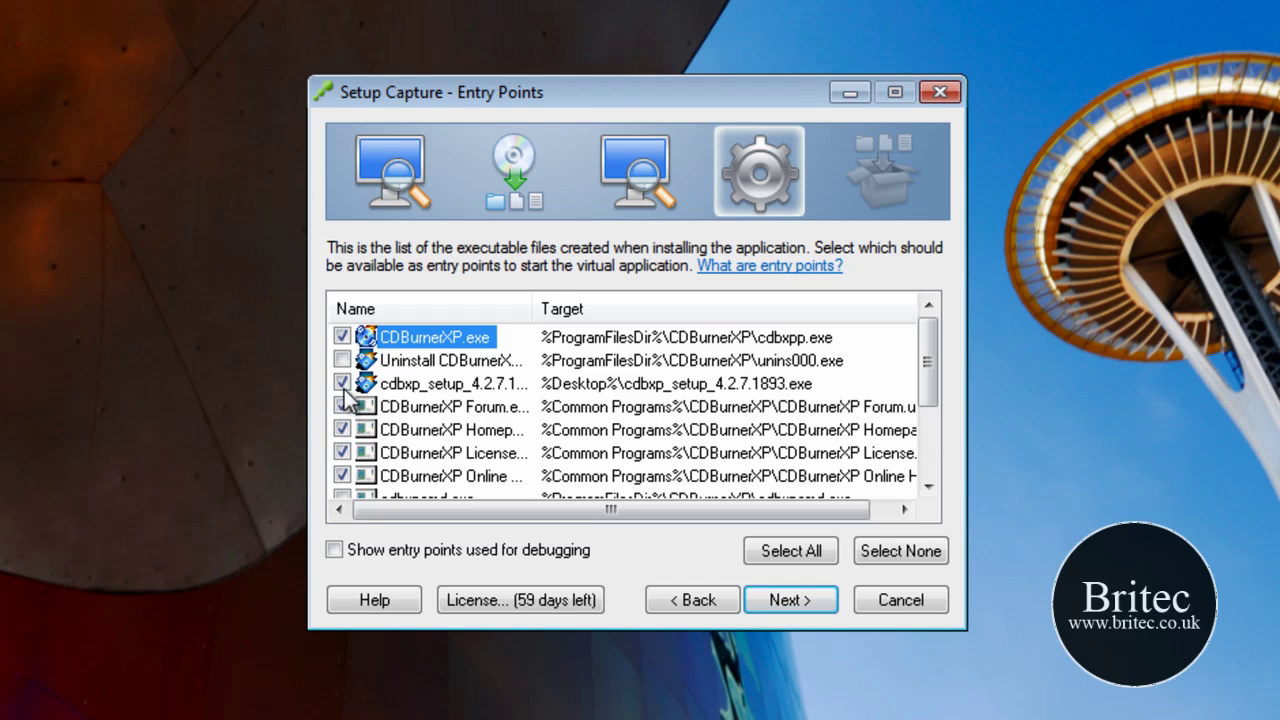
left_click(343, 384)
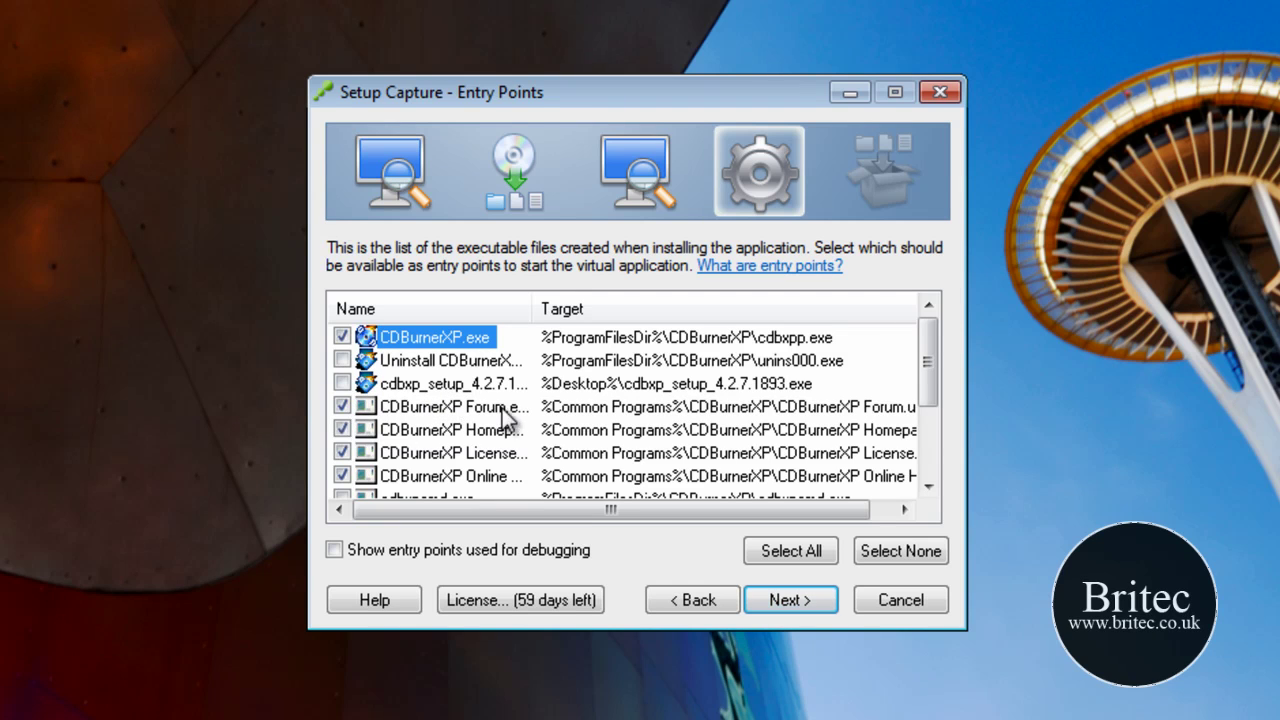
left_click_drag(531, 308, 581, 309)
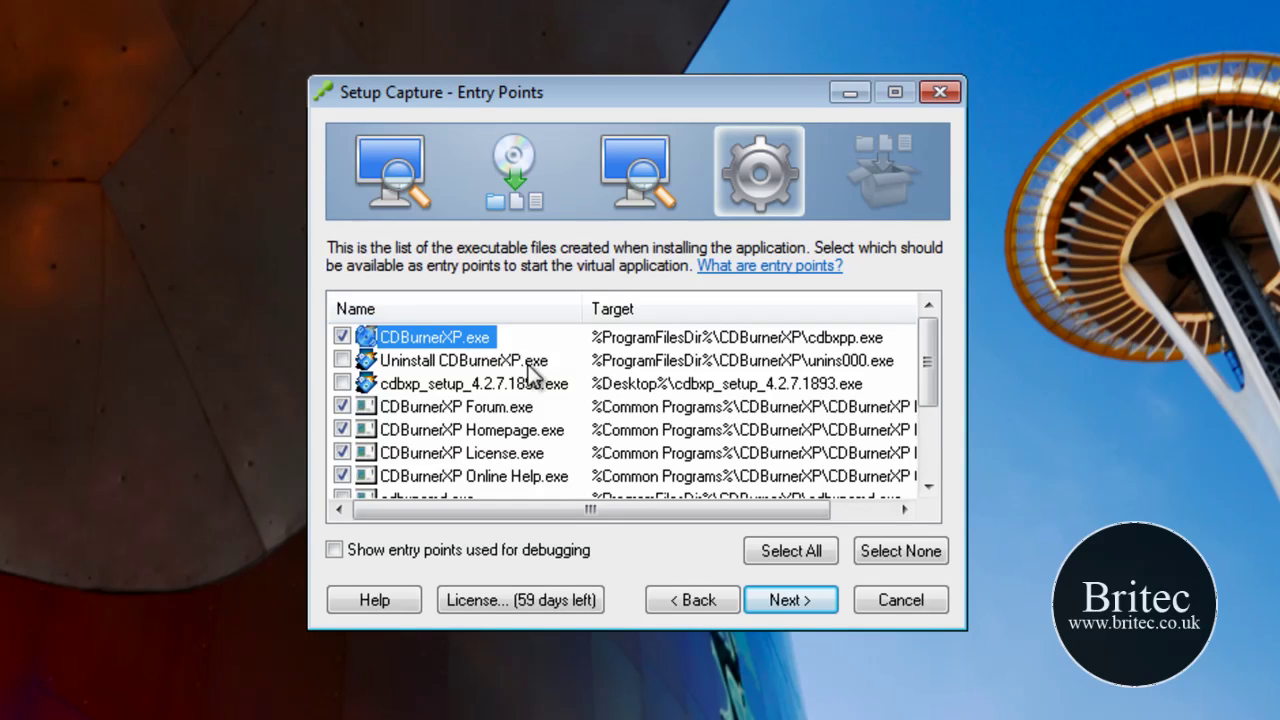
left_click(342, 407)
left_click(343, 430)
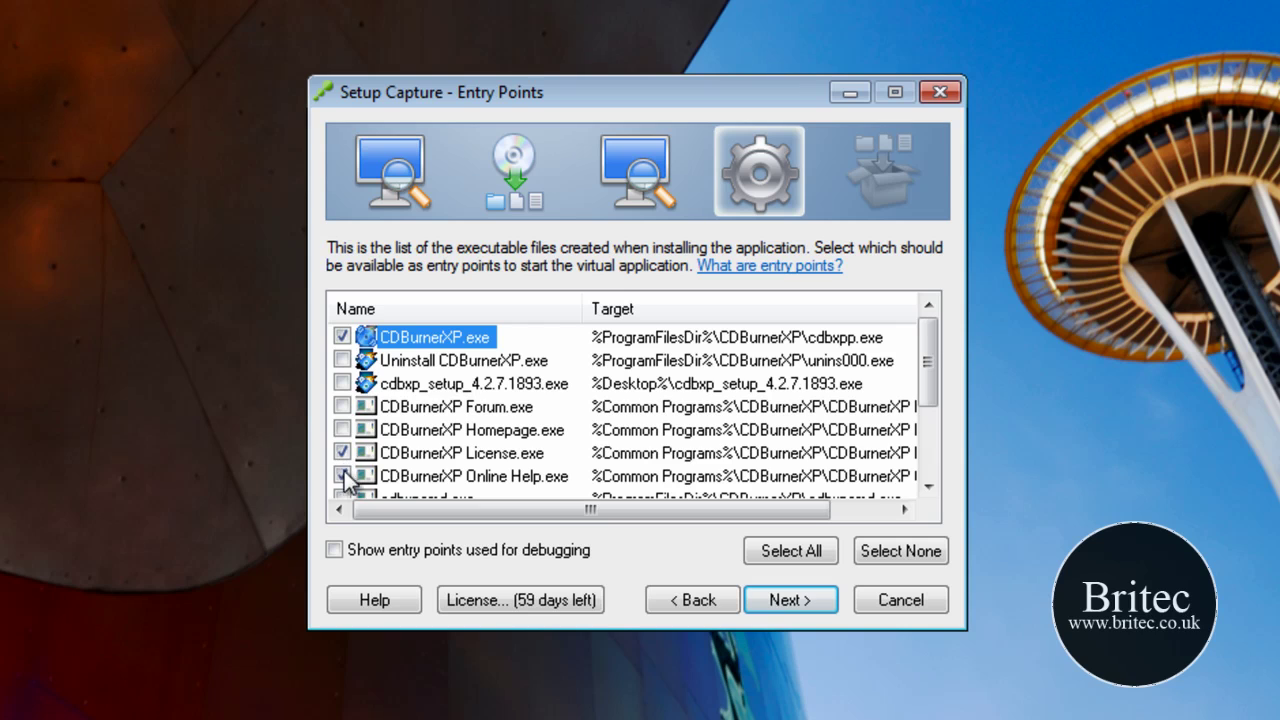
left_click(343, 476)
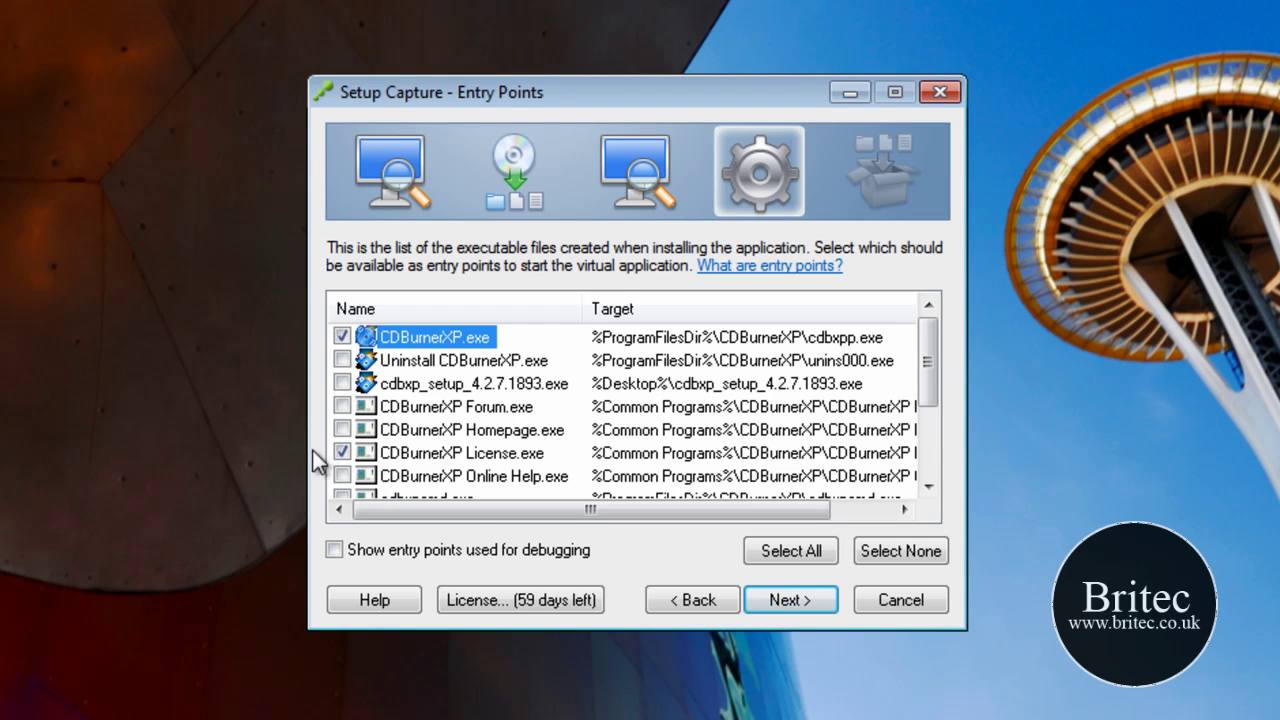
left_click(343, 452)
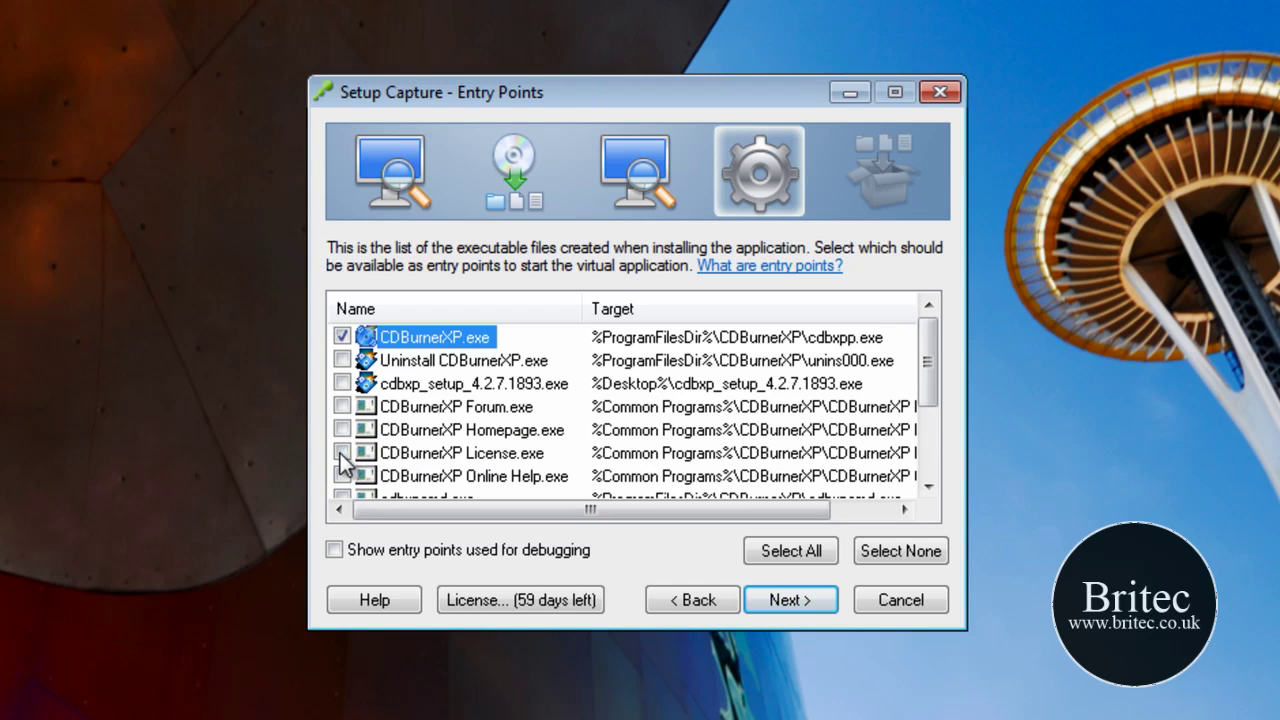
Check that CDBurnerXP.exe is the only entry point left and continue to Groups
scroll(930, 390, "down", 1)
left_click_drag(938, 395, 944, 342)
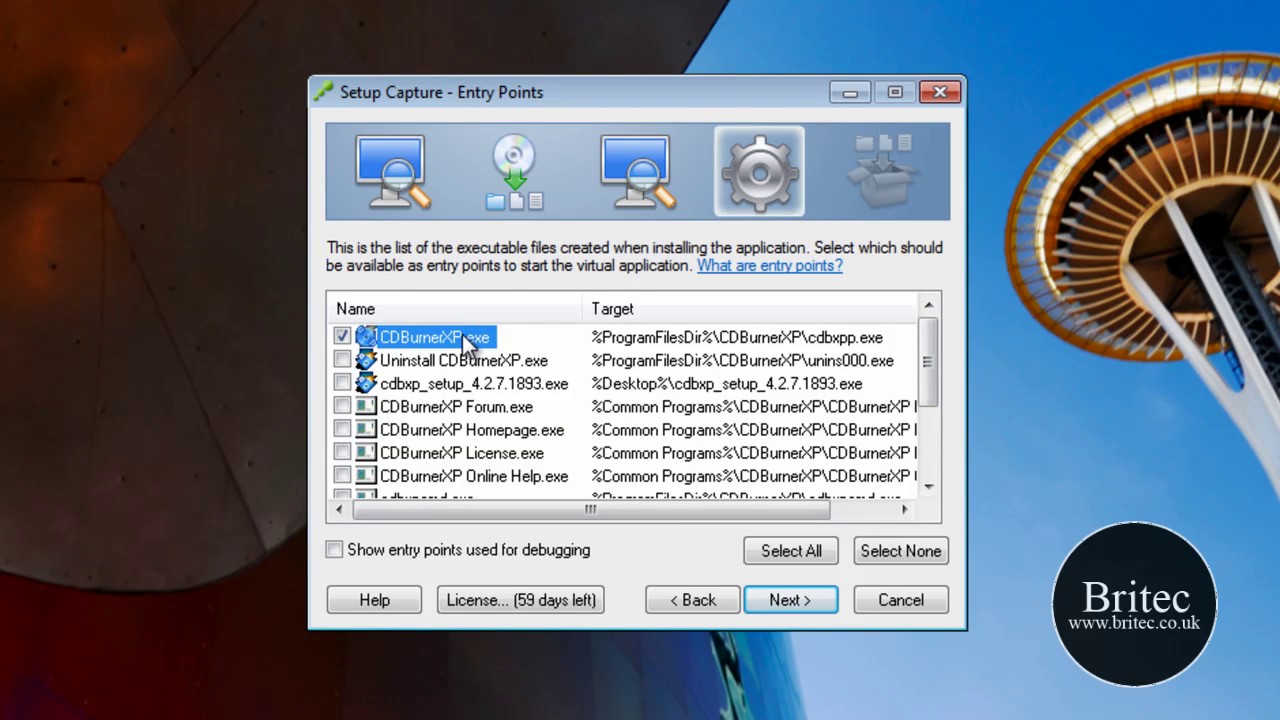
left_click_drag(931, 371, 935, 440)
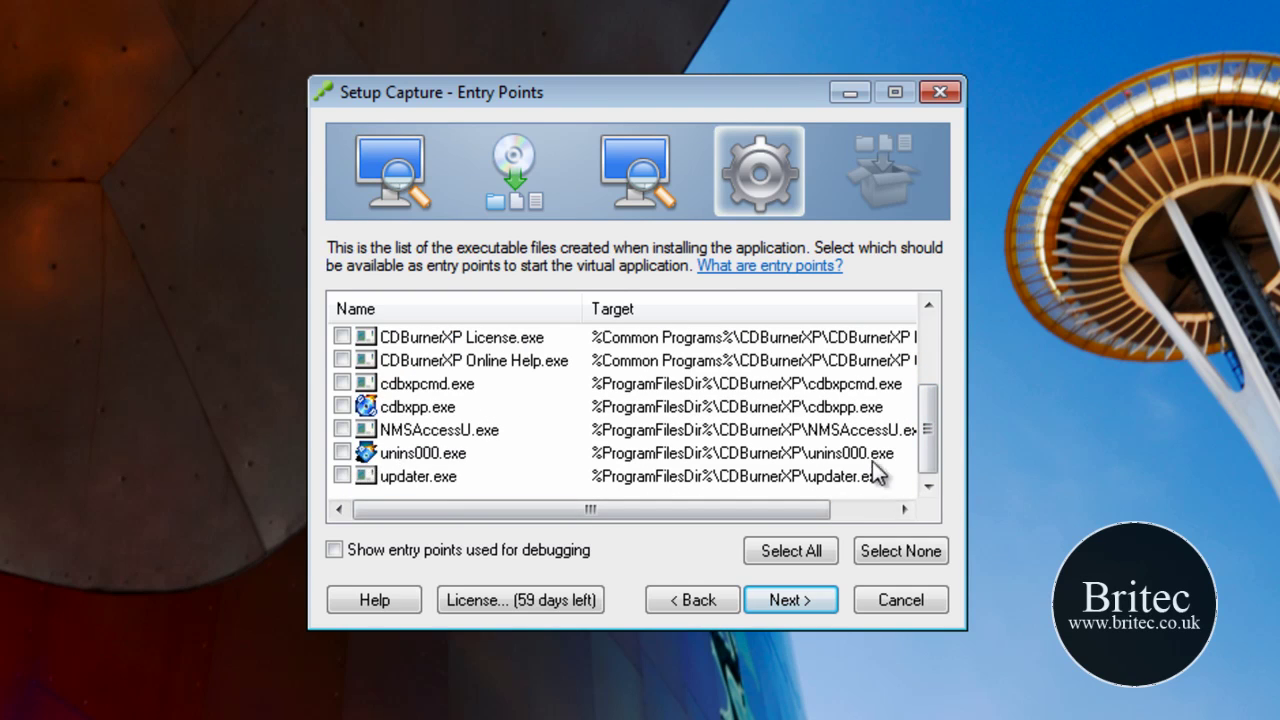
left_click_drag(920, 455, 931, 290)
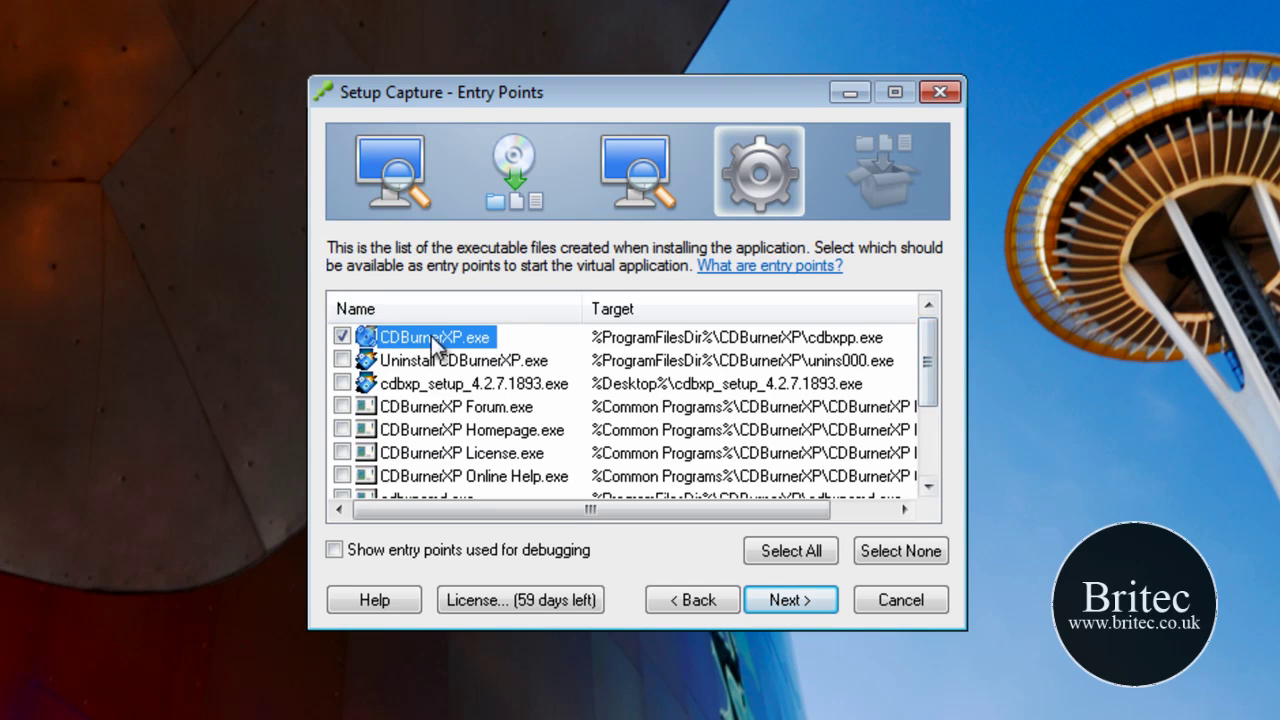
left_click(792, 598)
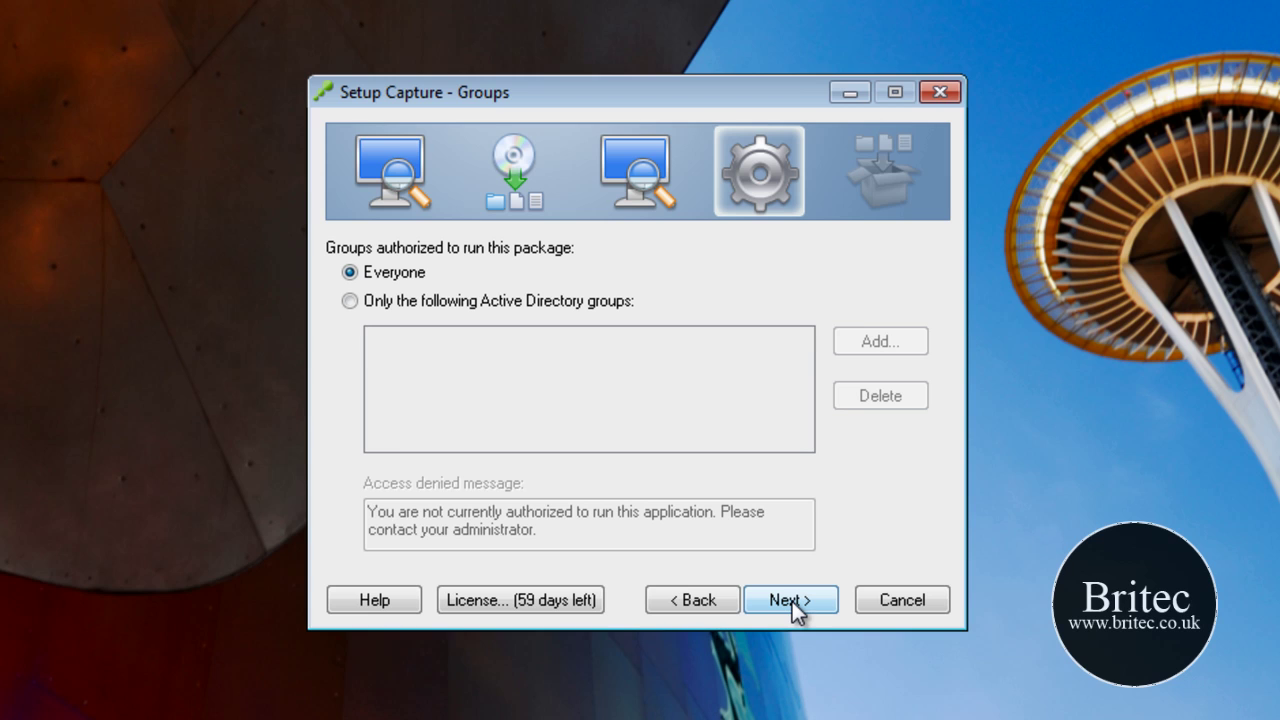
Authorize Everyone, keep Merged isolation, and store the sandbox in the application's directory
left_click(793, 603)
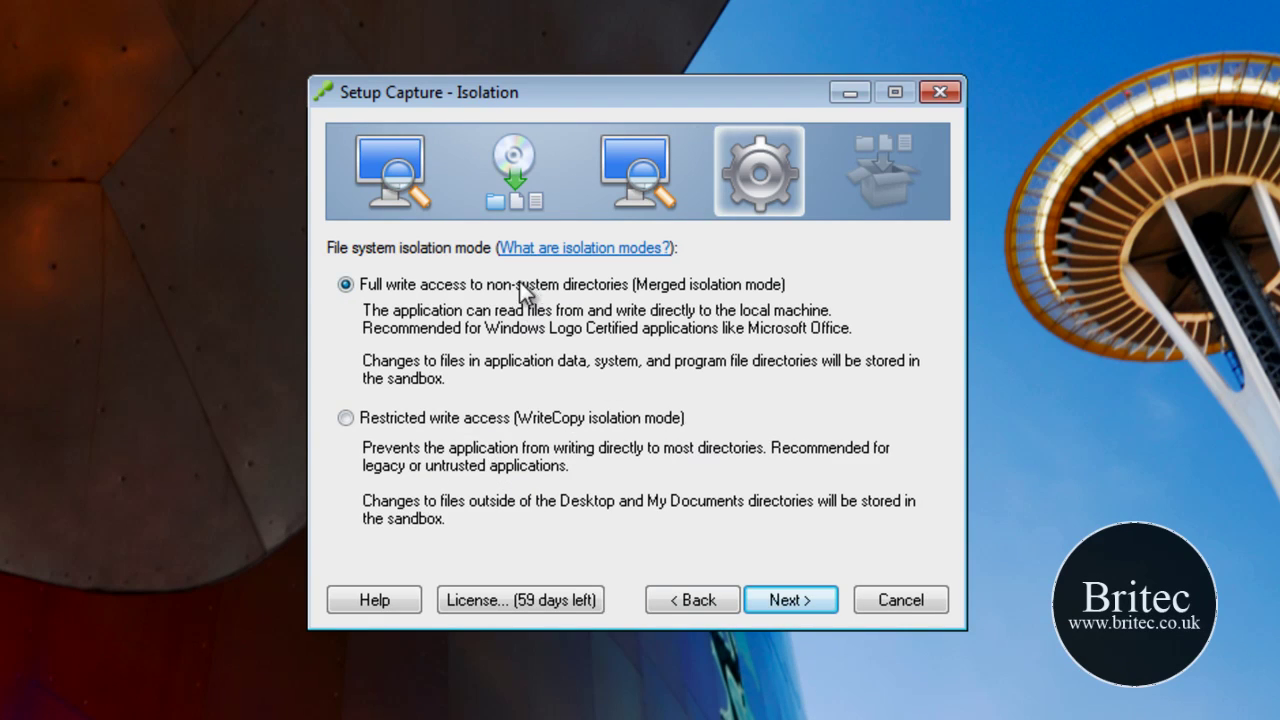
left_click(797, 604)
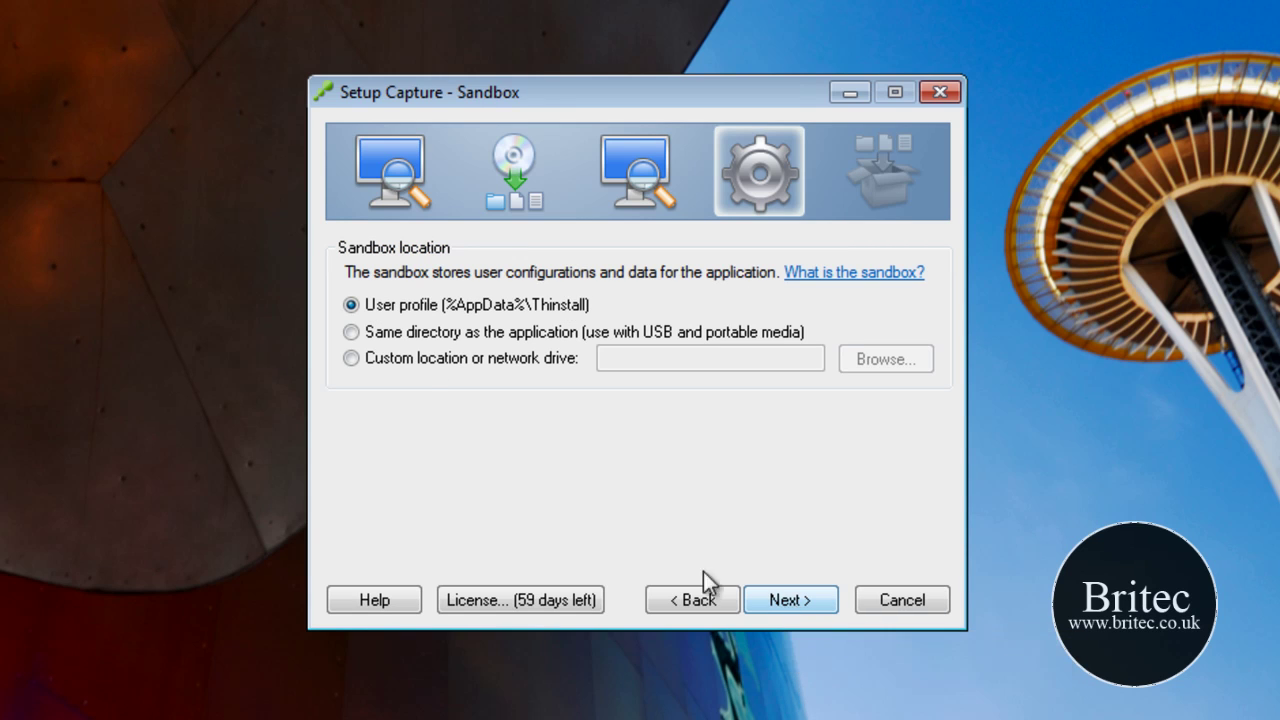
left_click(352, 333)
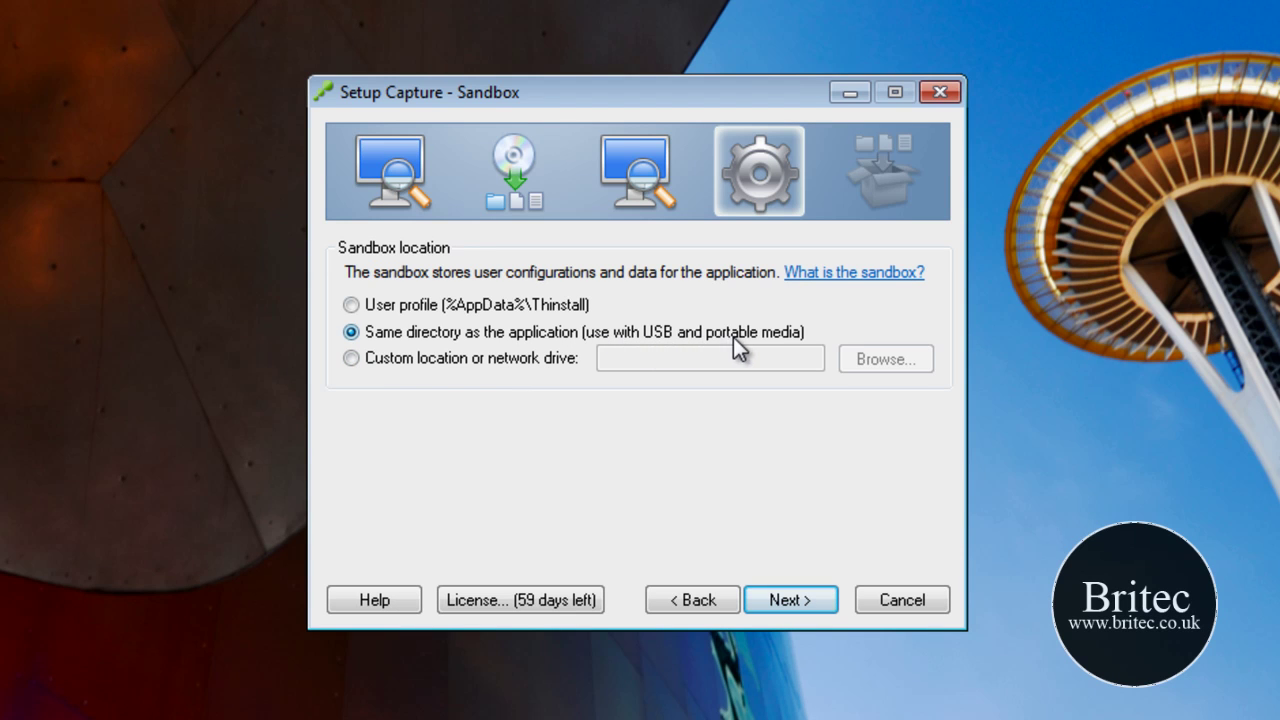
Decline sending usage statistics to VMware and continue to Project Settings
left_click(790, 604)
left_click(347, 486)
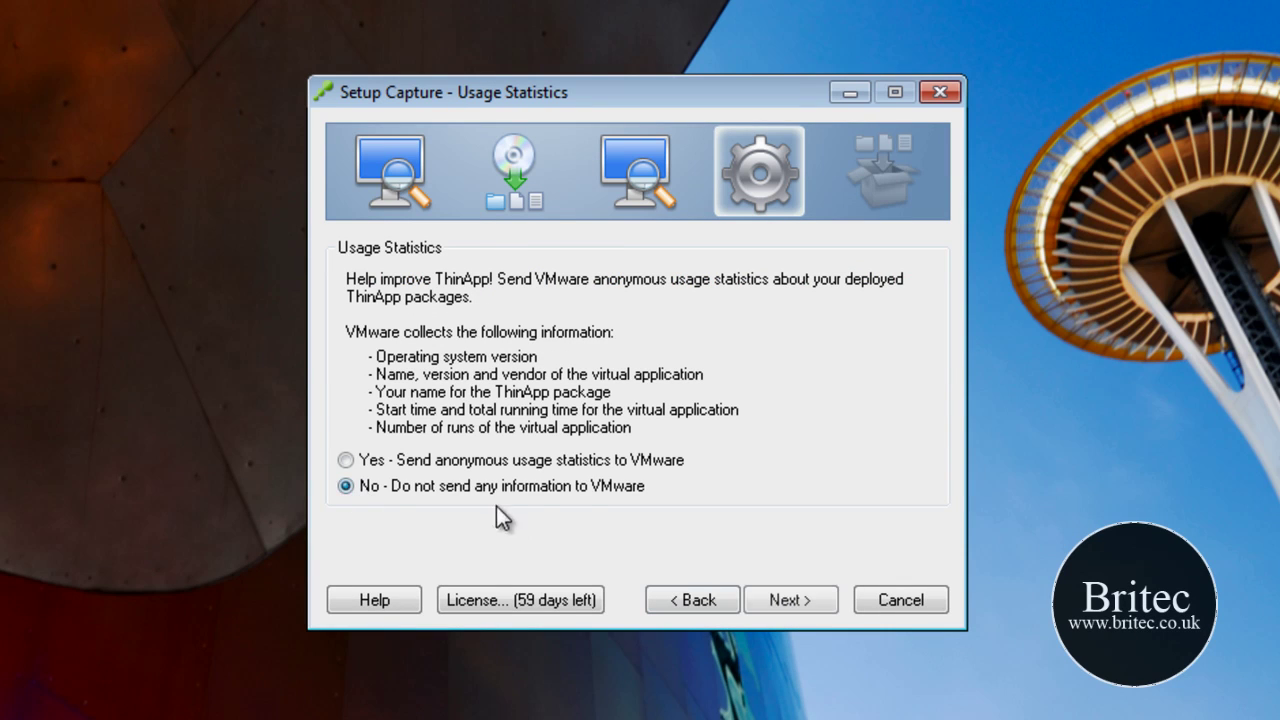
left_click(786, 604)
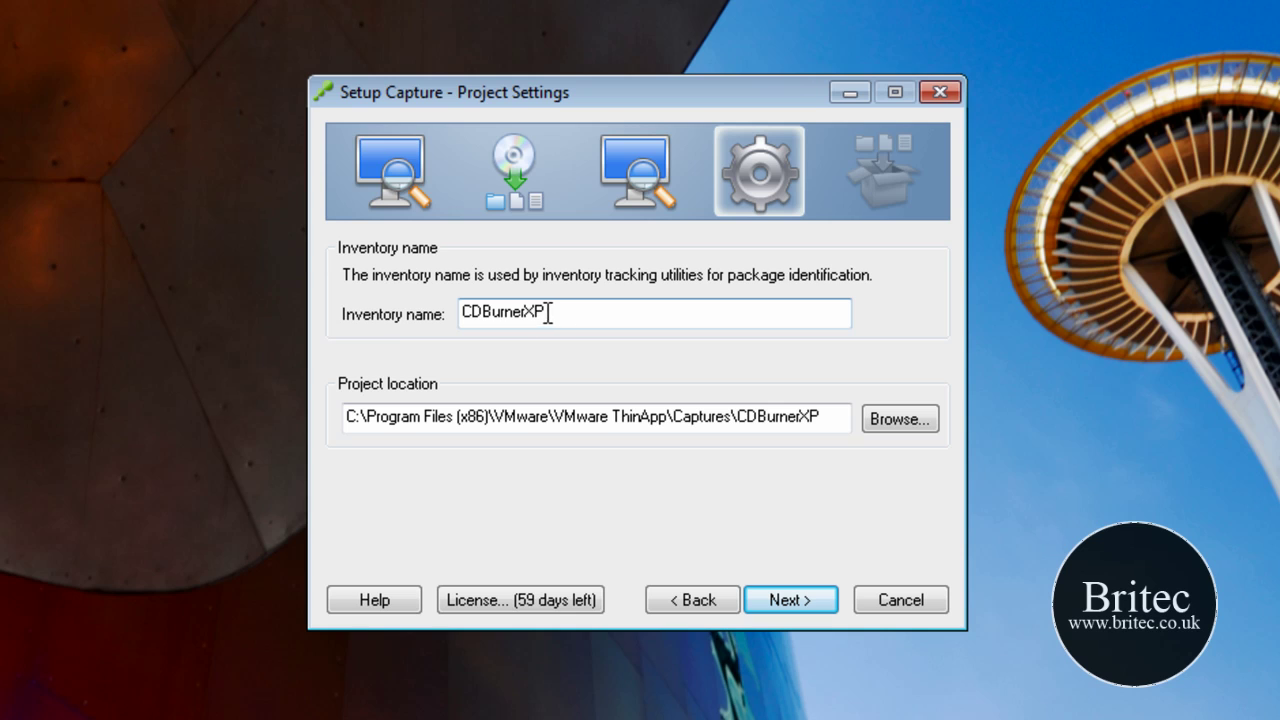
Keep the CDBurnerXP project name and location, enable 'Compress virtual package', and save
left_click(768, 599)
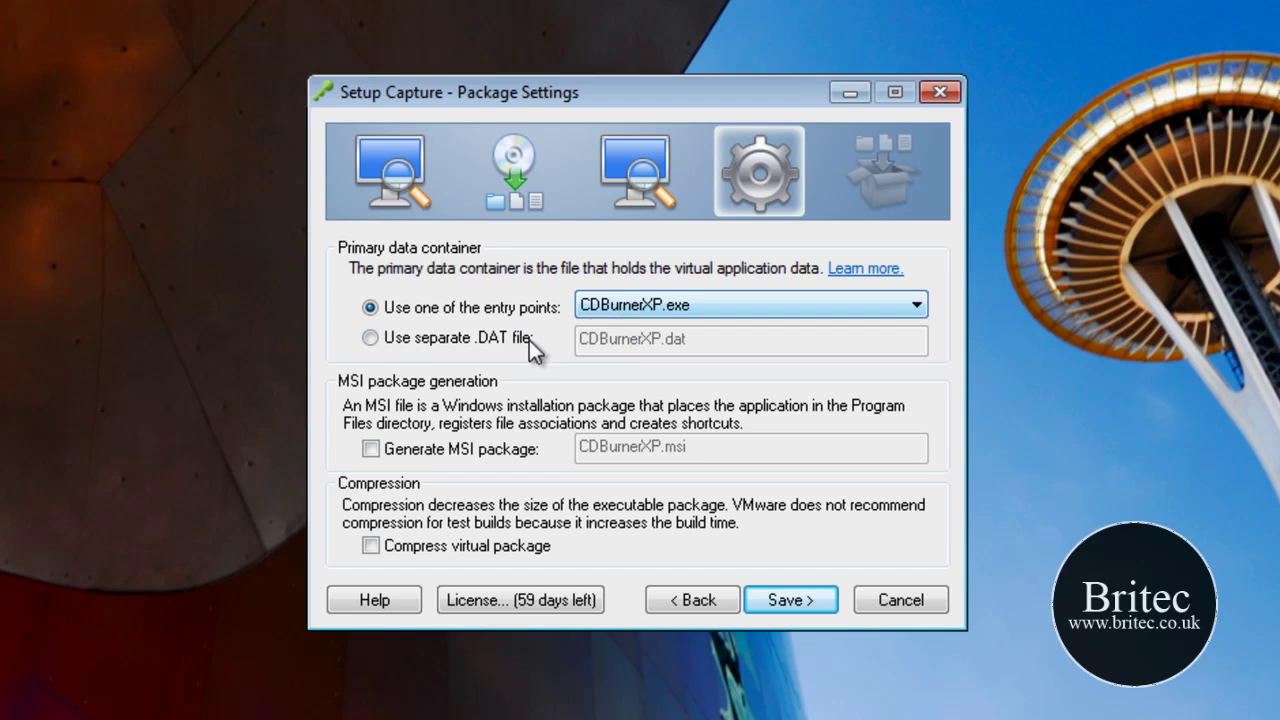
left_click(392, 546)
left_click(788, 603)
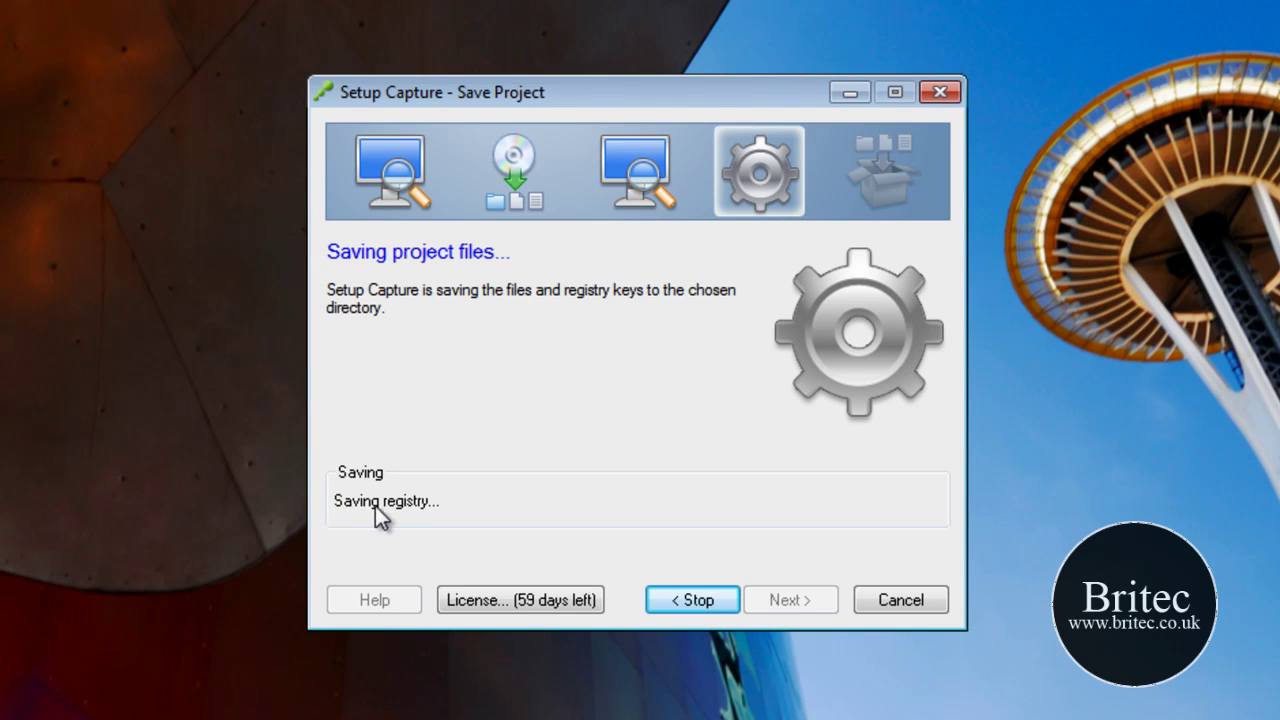
Dismiss the Defense+ reminder, build CDBurnerXP.exe (24,512 KB), and open its bin folder
left_click(848, 432)
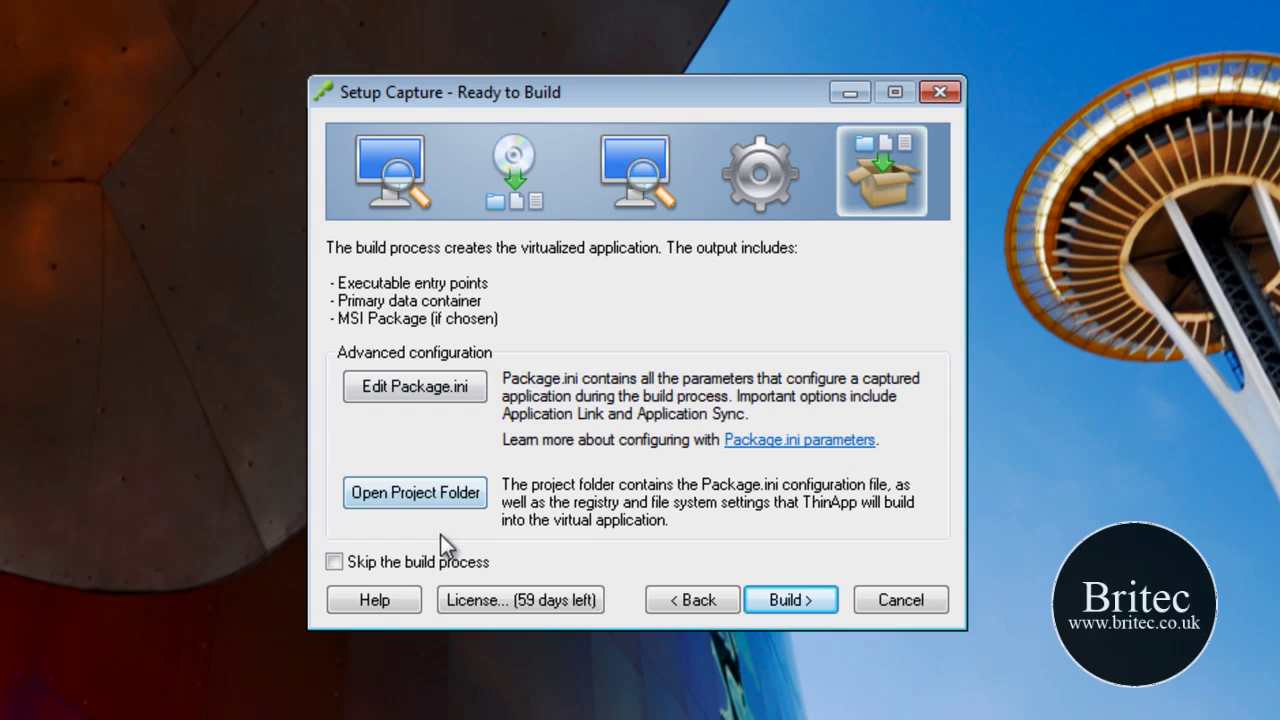
left_click(782, 602)
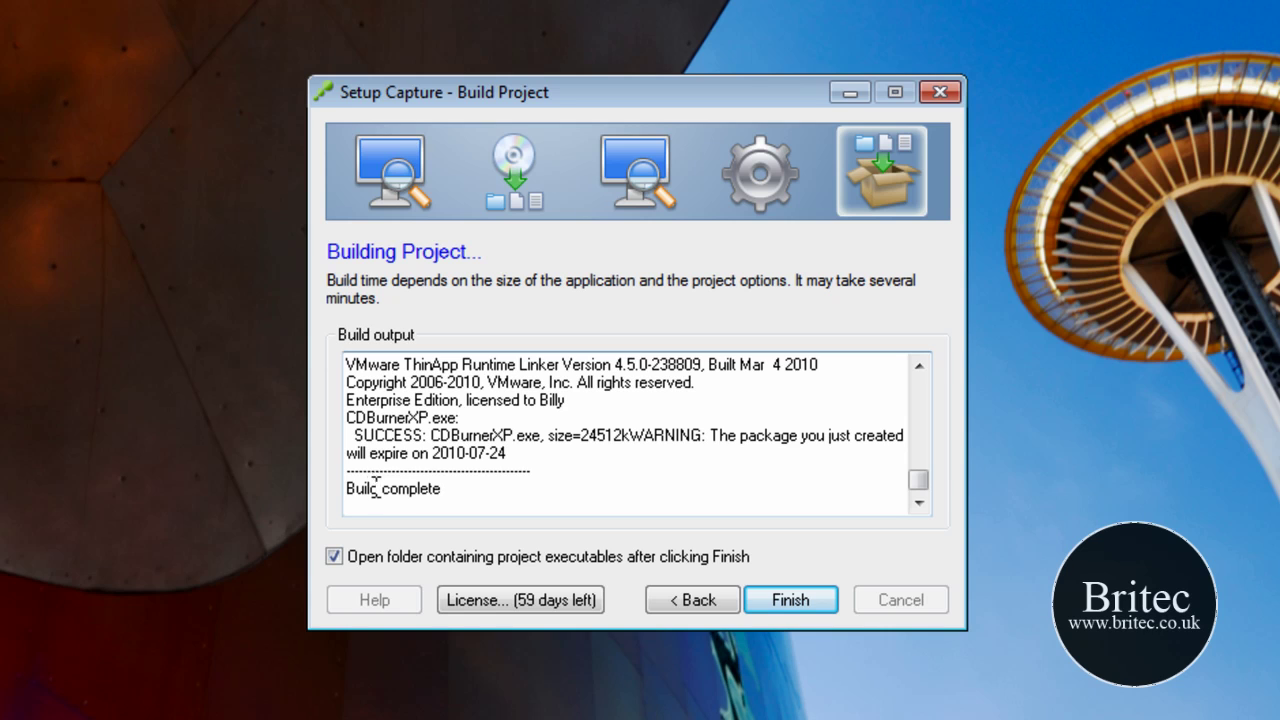
left_click(786, 606)
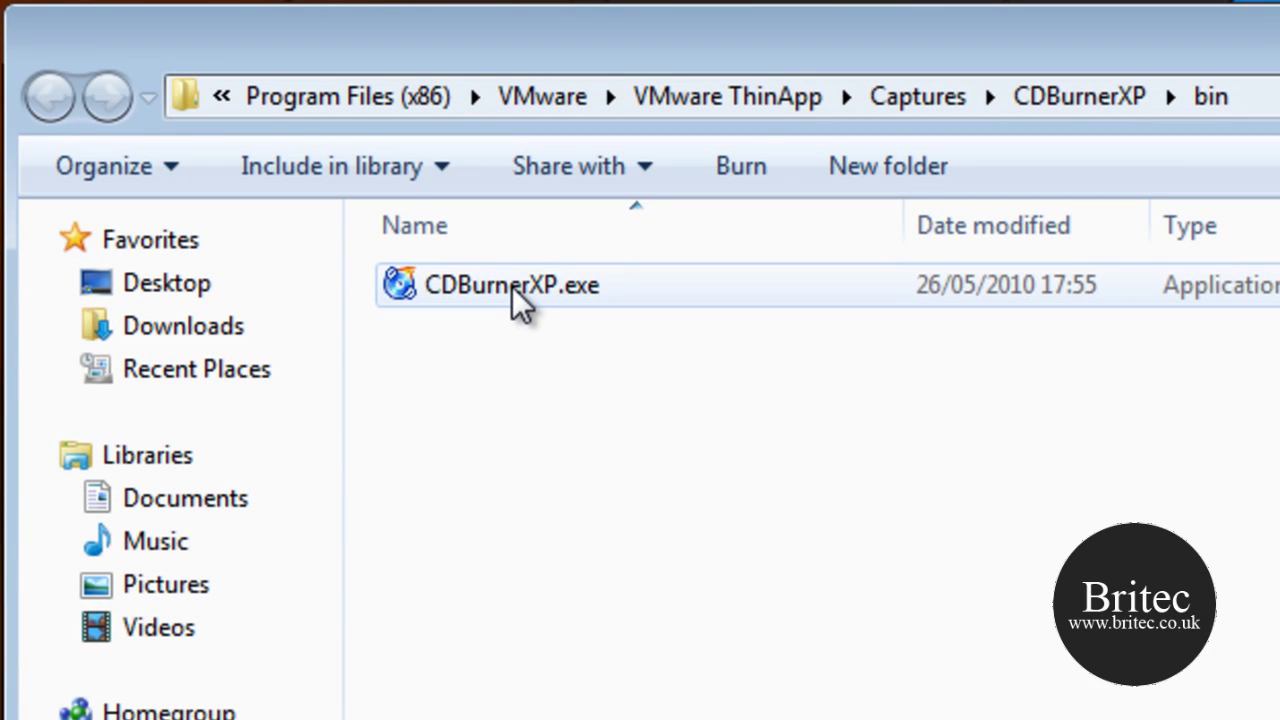
Run the portable CDBurnerXP.exe from the bin folder, then exit its launcher
double_click(512, 286)
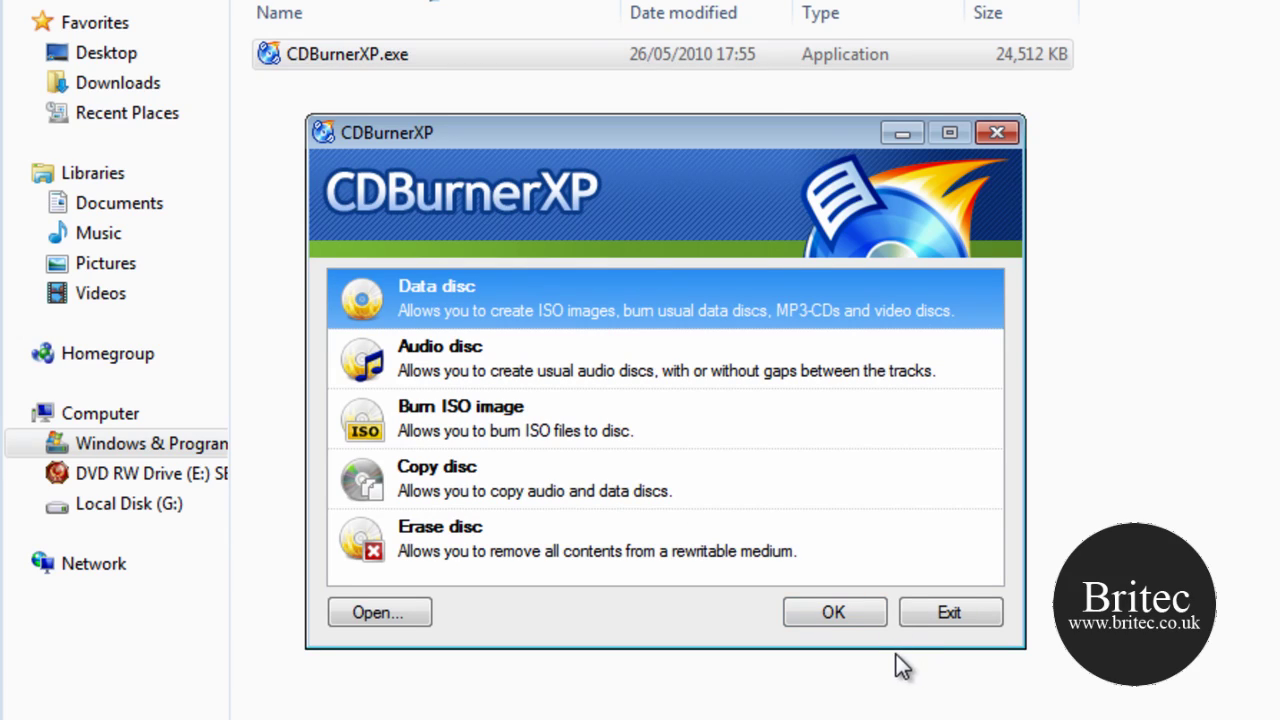
left_click(939, 614)
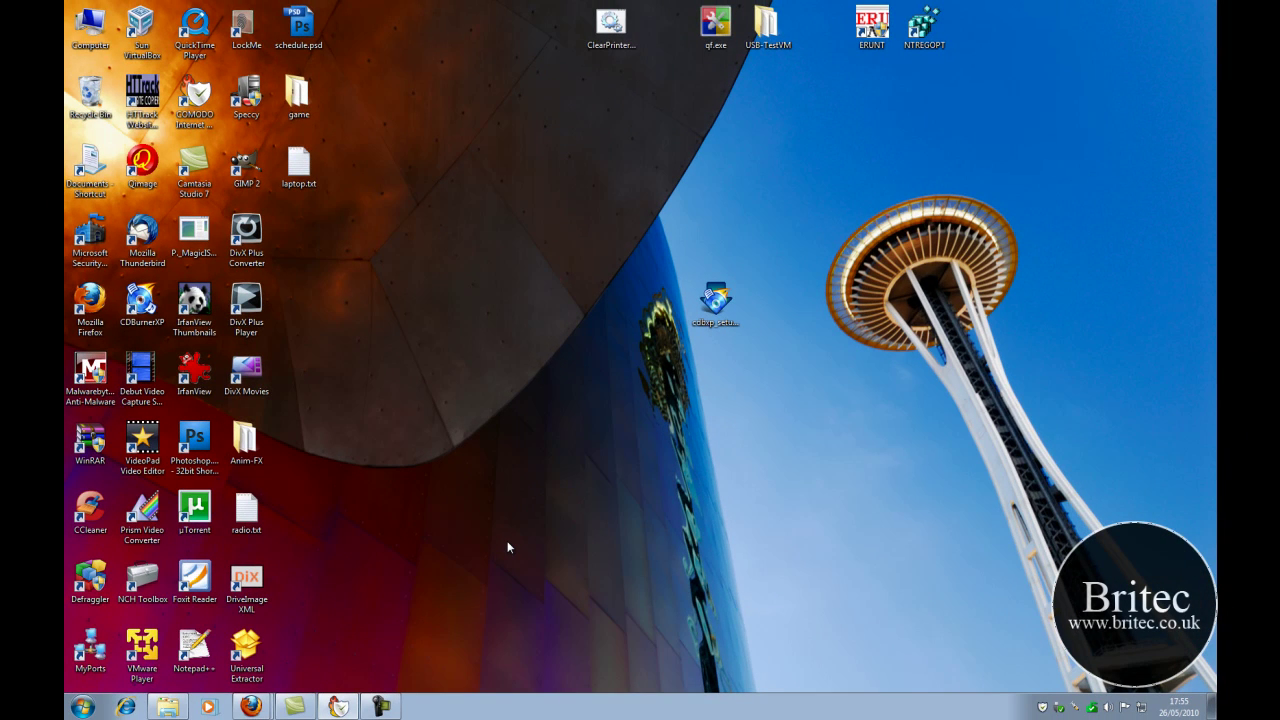
Switch to the Firefox window showing the 'Britec Computers Tech Forum - Index' page
left_click(381, 707)
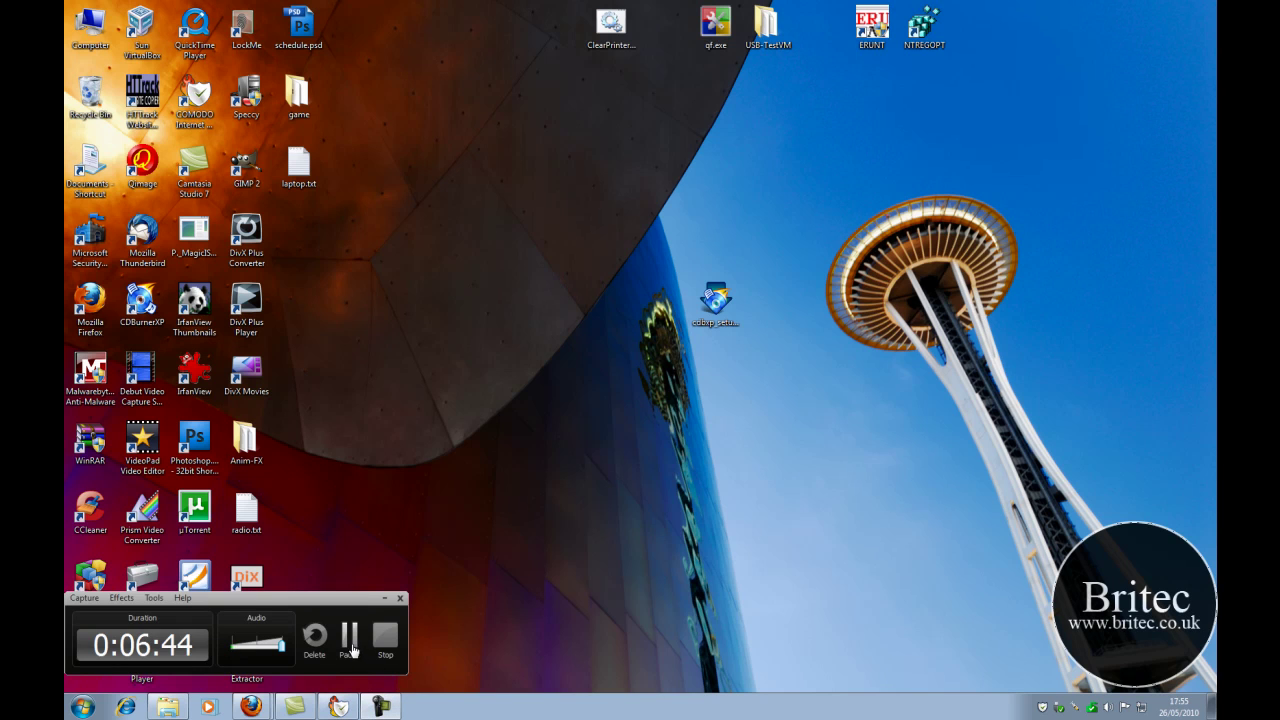
mouse_move(242, 708)
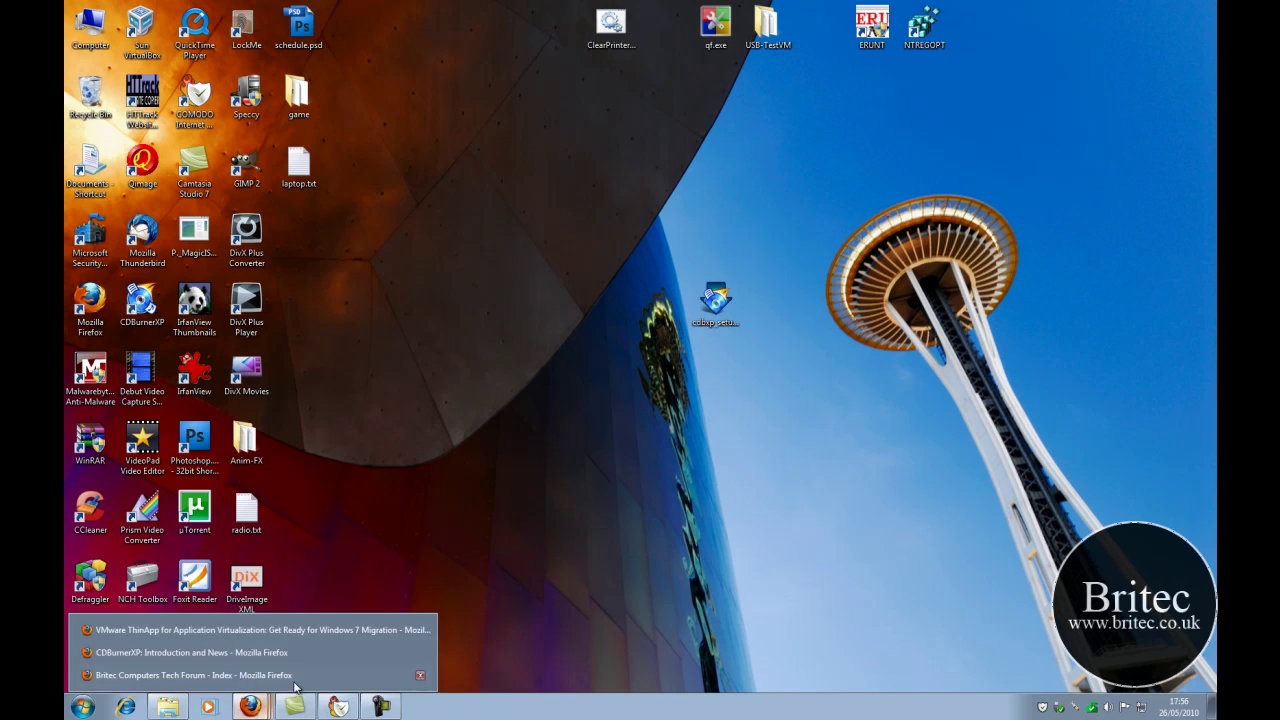
left_click(197, 676)
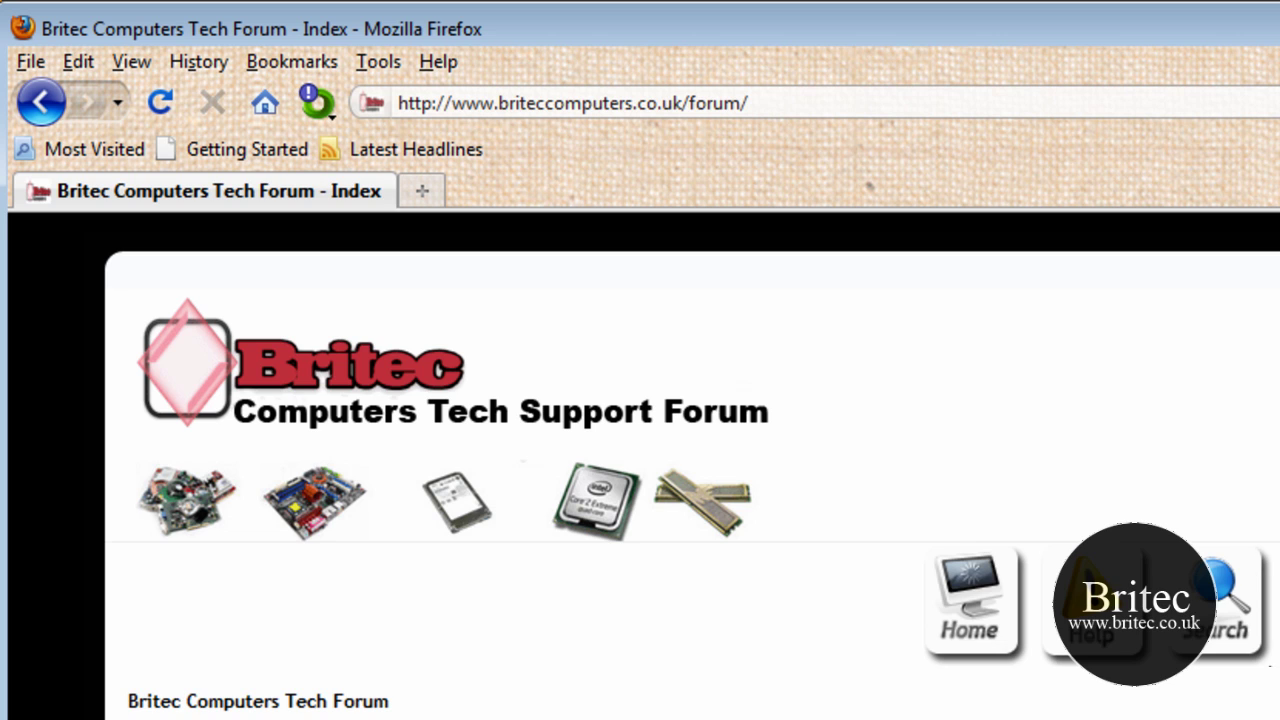
Open the 'Create A Multi Boot Rescue CD or USB Flash Drive' topic under Tutorials and How-to
scroll(640, 450, "down", 5)
left_click(229, 689)
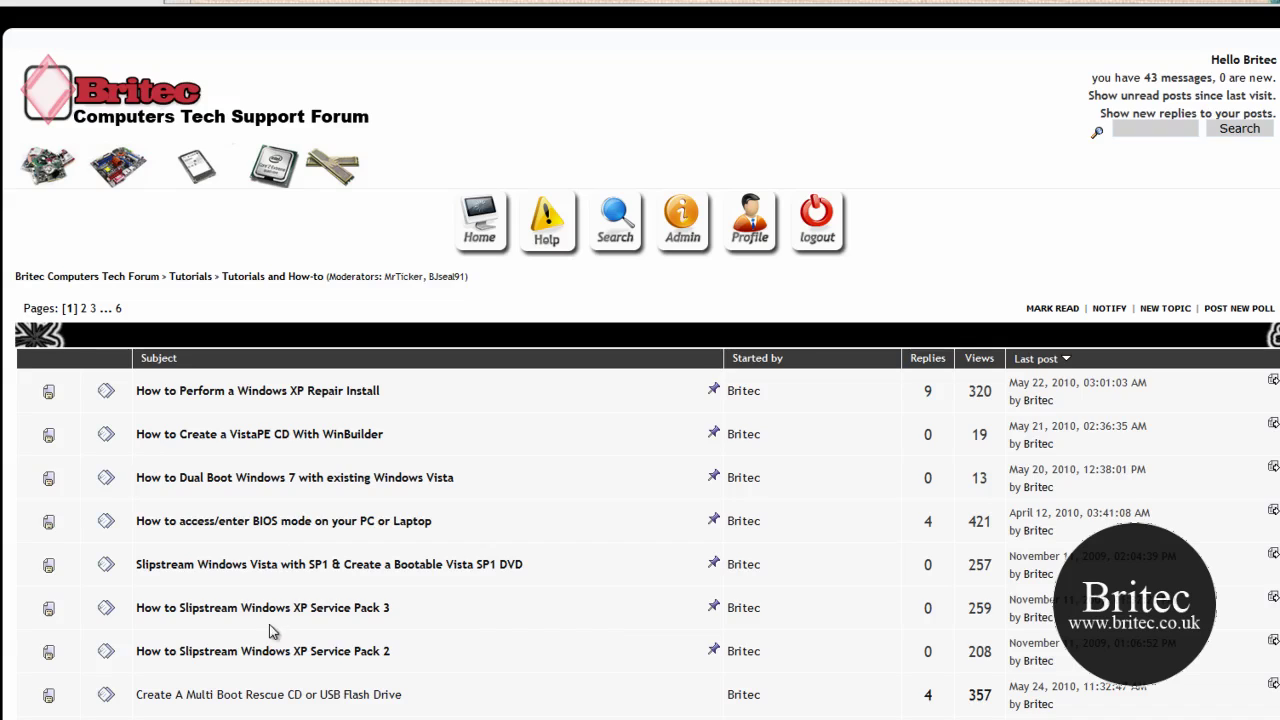
scroll(272, 631, "down", 3)
left_click(258, 540)
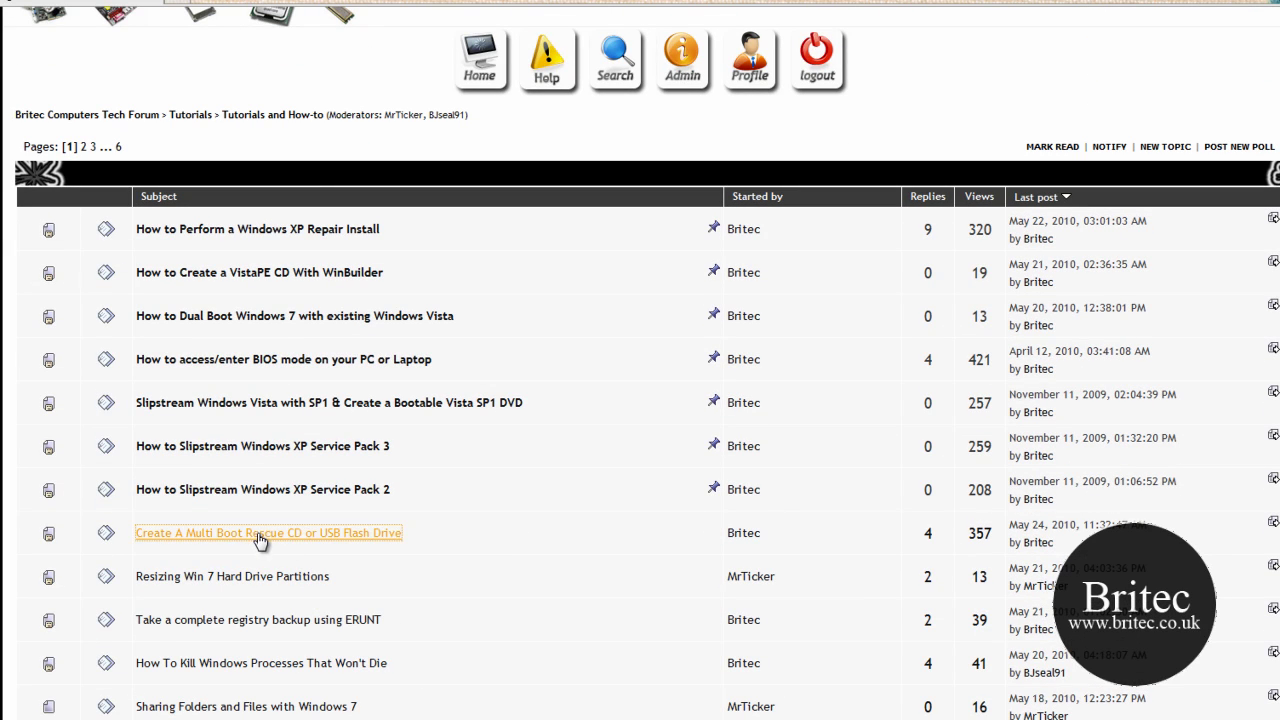
Read through the multi-boot rescue CD tutorial, then return to the forum home page
scroll(497, 523, "down", 8)
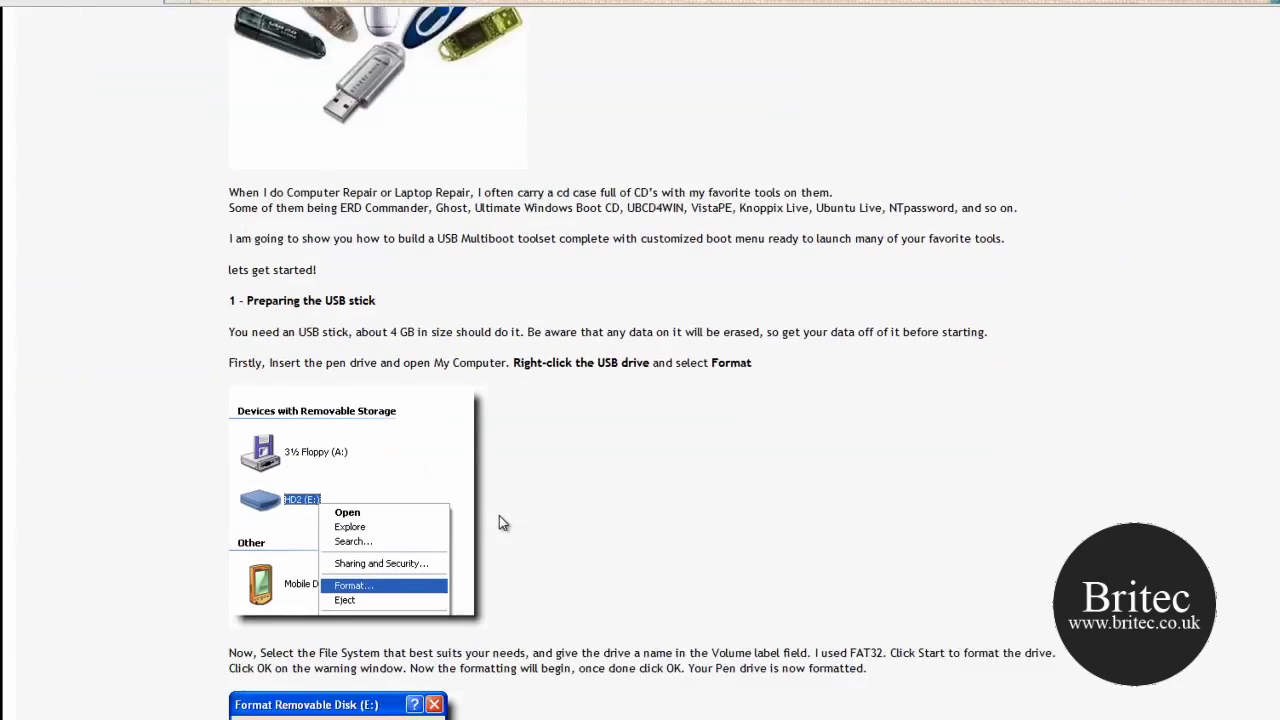
scroll(502, 522, "down", 20)
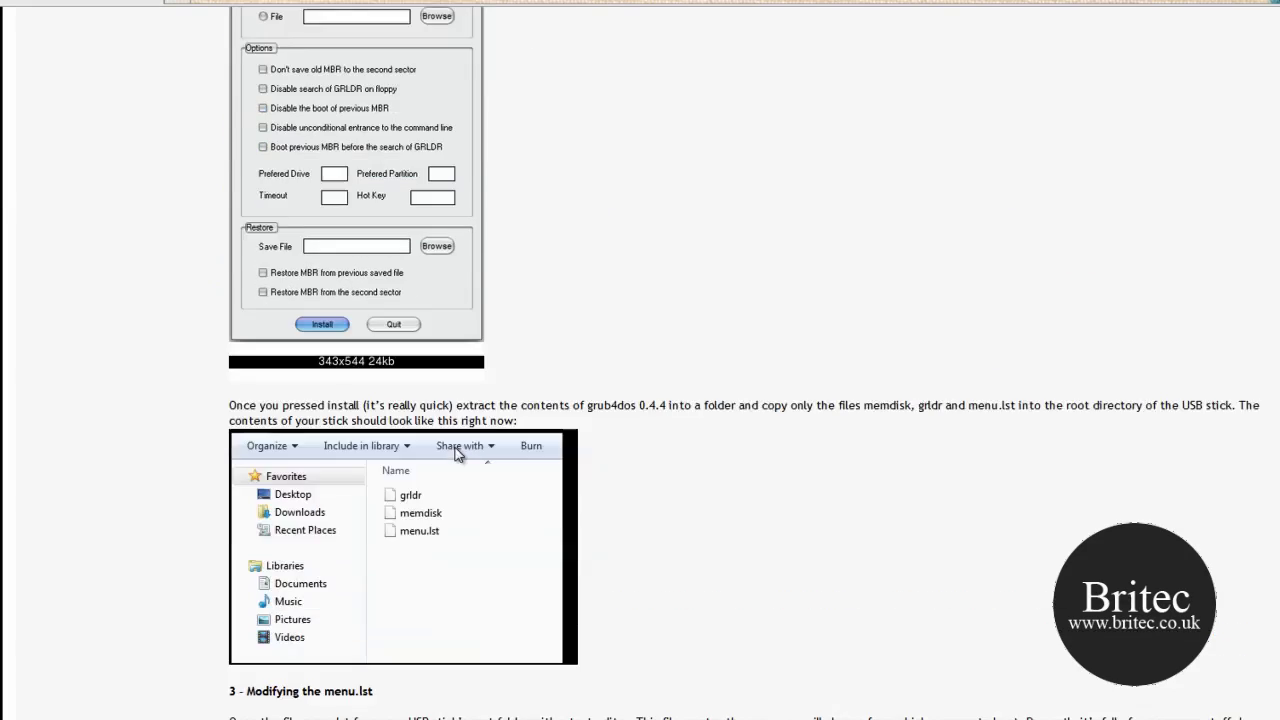
scroll(583, 518, "up", 20)
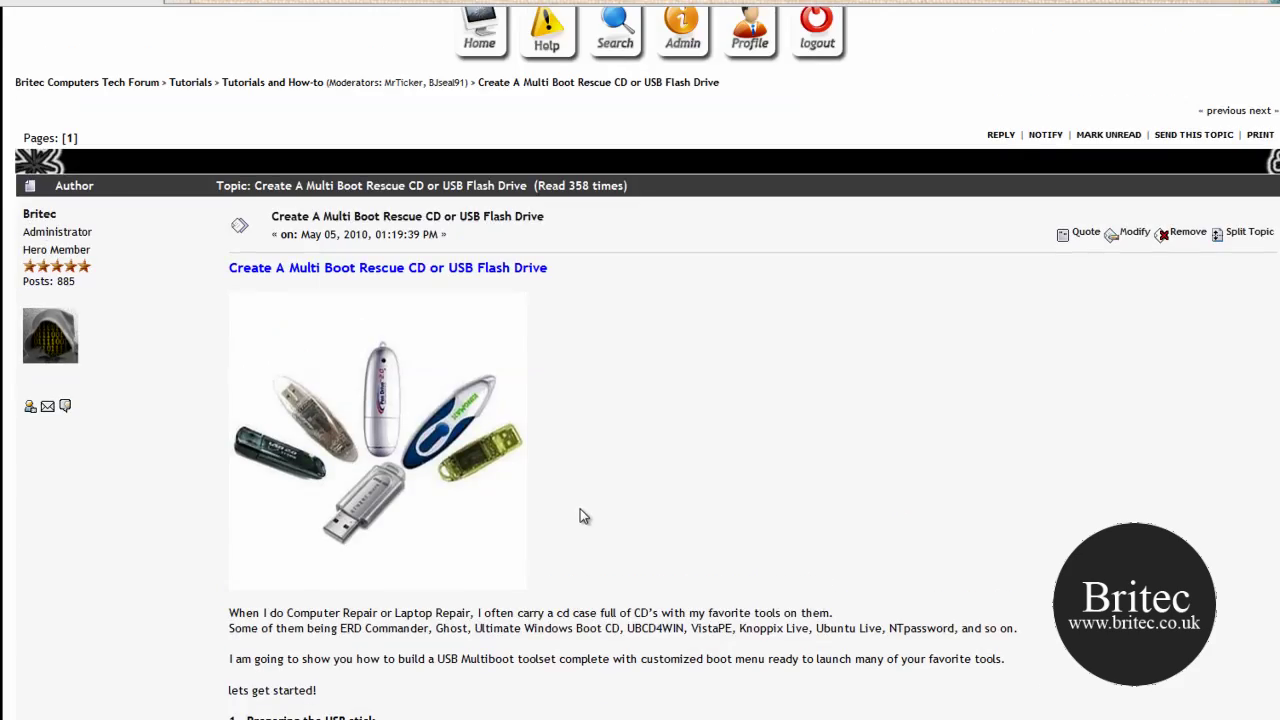
scroll(583, 516, "up", 2)
left_click(478, 236)
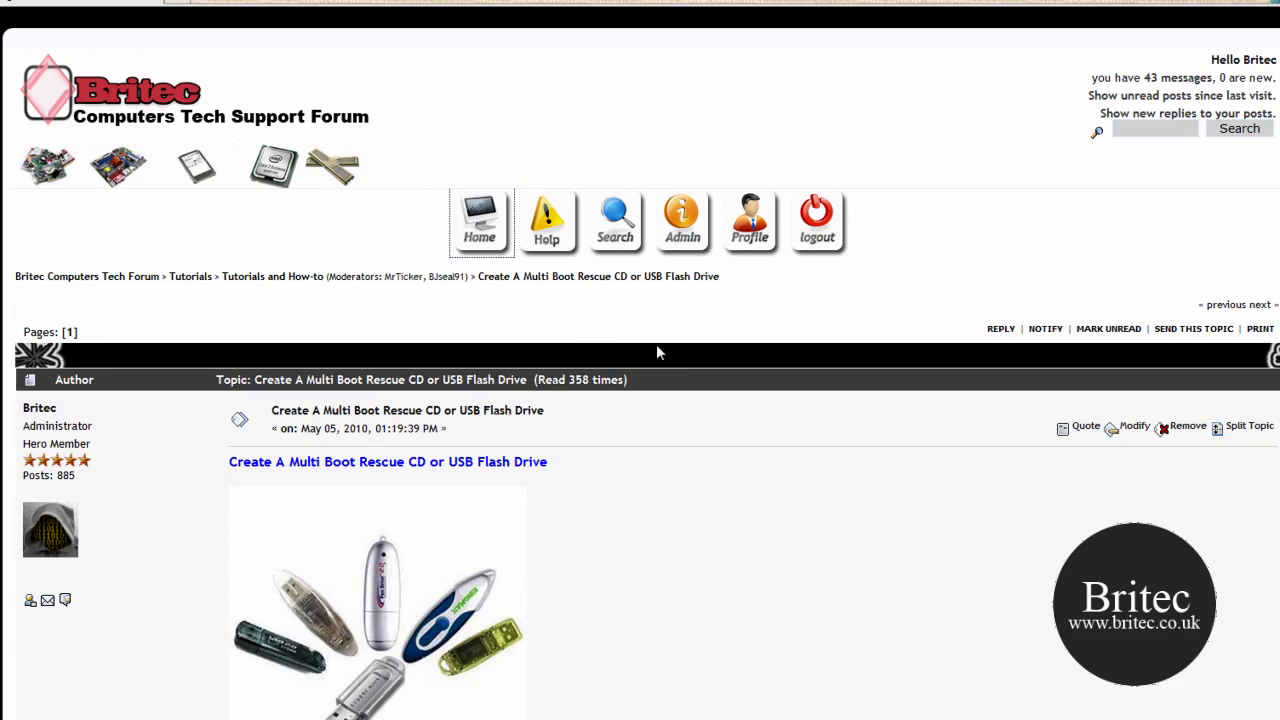